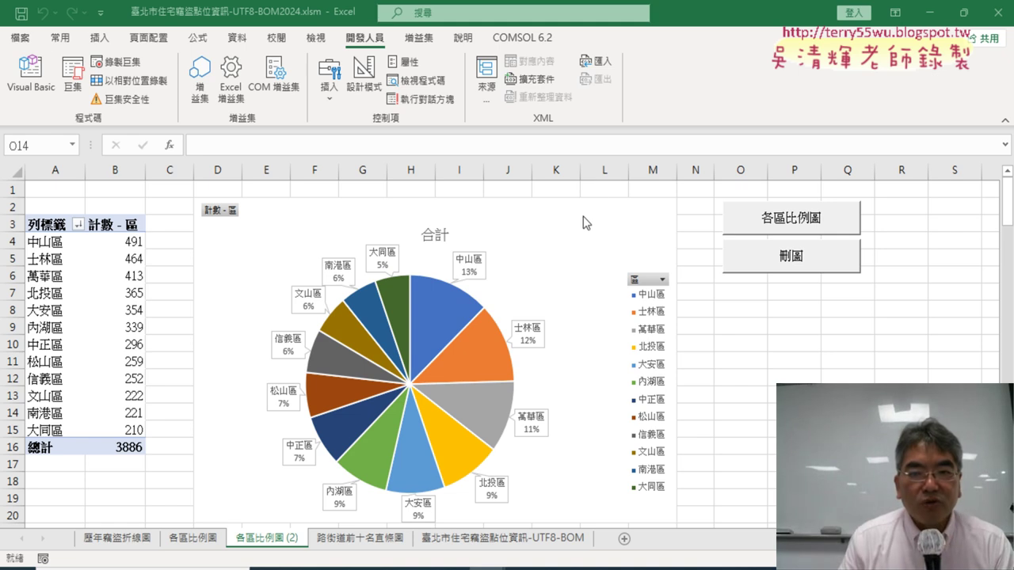
Delete the existing pie chart and run the 各區比例圖巨集 macro from the VBA editor
{"action": "left_click", "coordinate": [652, 207]}
{"action": "key", "text": "Delete"}
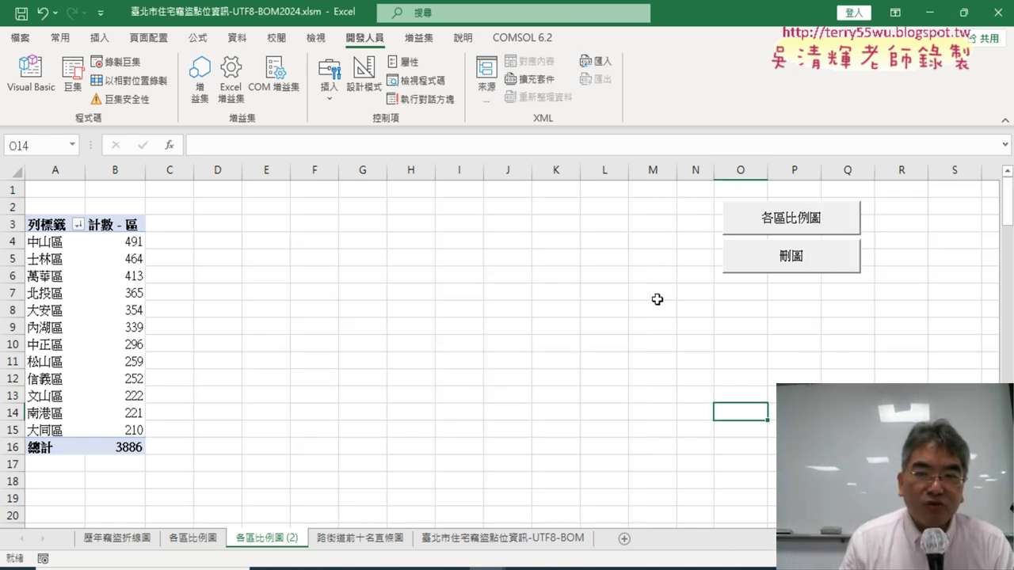
{"action": "left_click", "coordinate": [30, 75]}
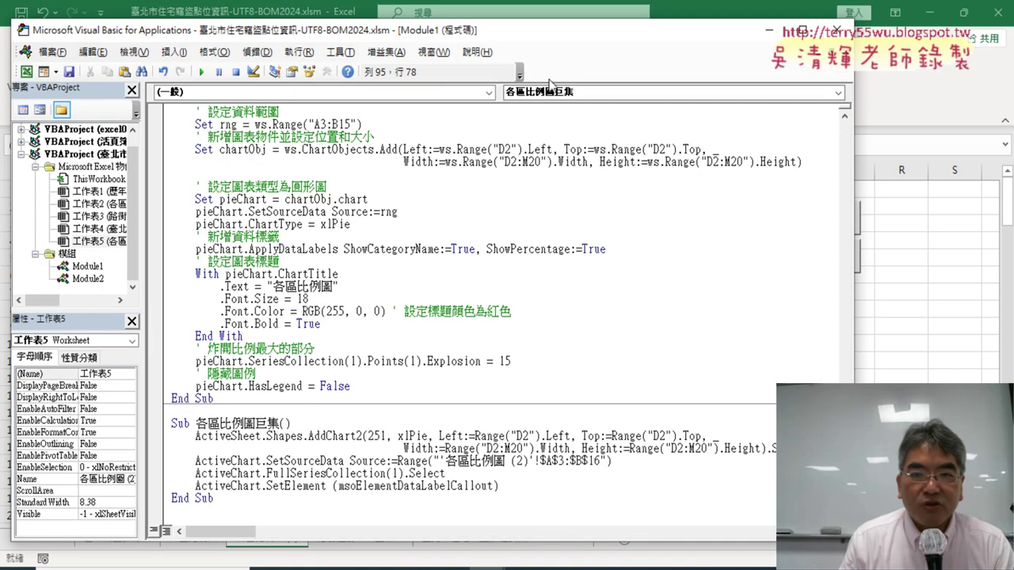
{"action": "left_click_drag", "start_coordinate": [329, 30], "coordinate": [701, 37]}
{"action": "left_click", "coordinate": [693, 455]}
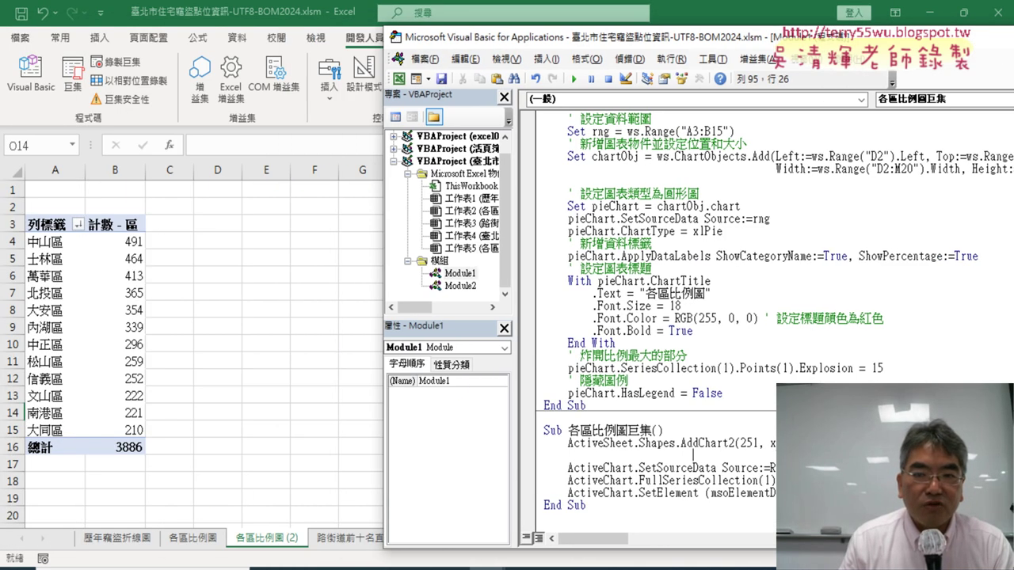
{"action": "left_click", "coordinate": [573, 78]}
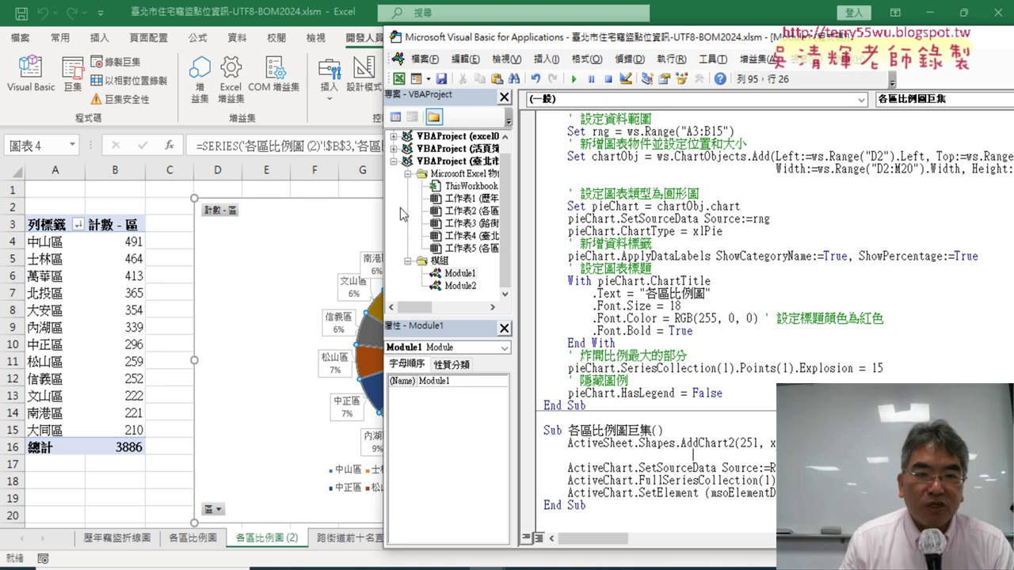
Delete the pie chart the macro just drew
{"action": "left_click", "coordinate": [161, 203]}
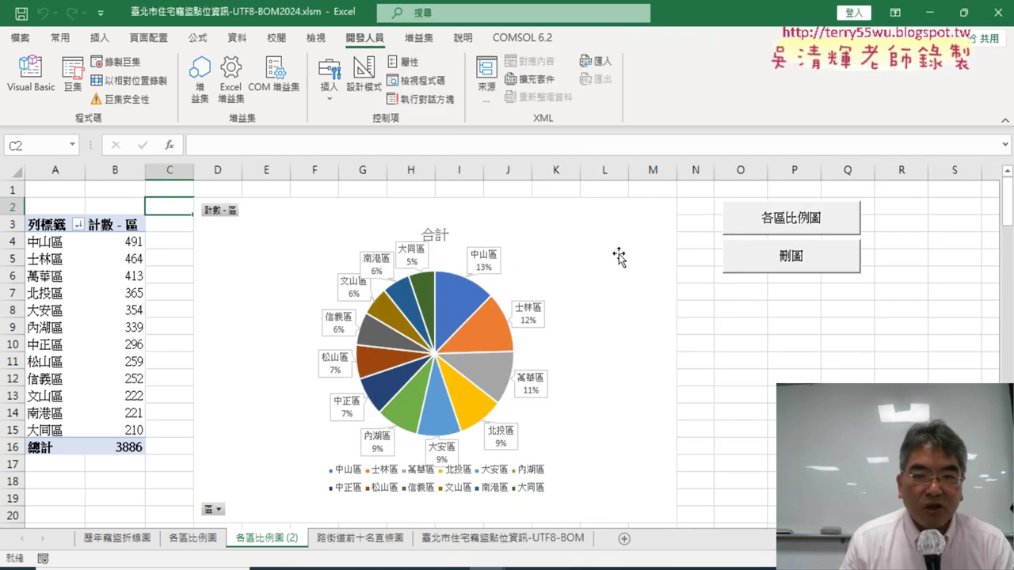
{"action": "left_click", "coordinate": [606, 231]}
{"action": "key", "text": "Delete"}
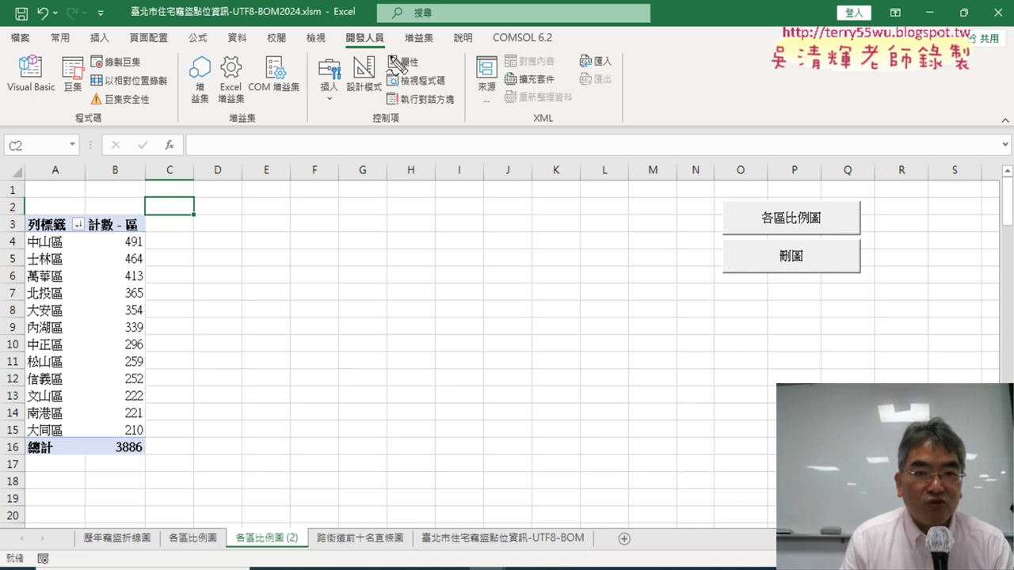
{"action": "left_click_drag", "start_coordinate": [380, 24], "coordinate": [386, 55]}
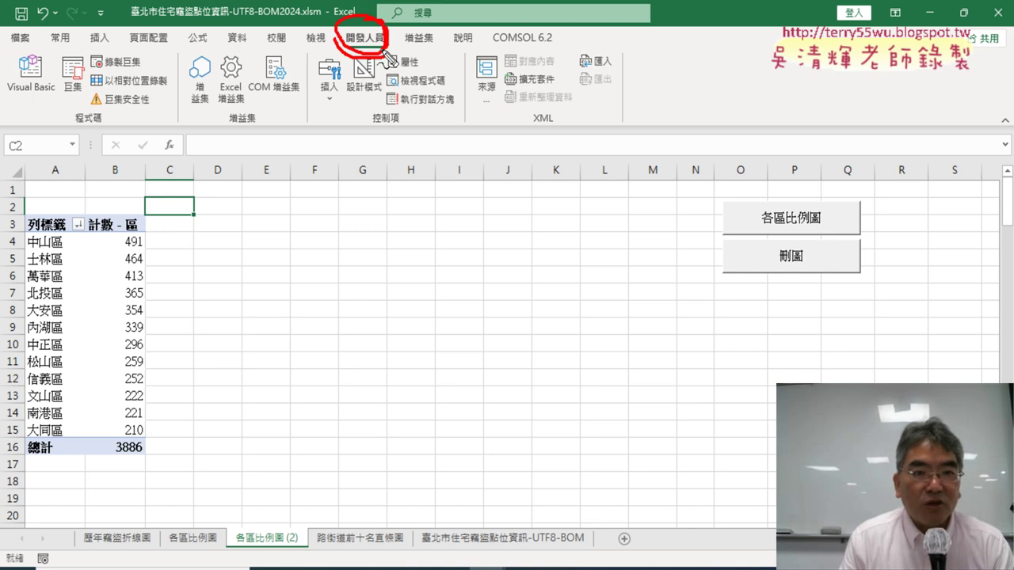
{"action": "left_click_drag", "start_coordinate": [140, 78], "coordinate": [150, 73]}
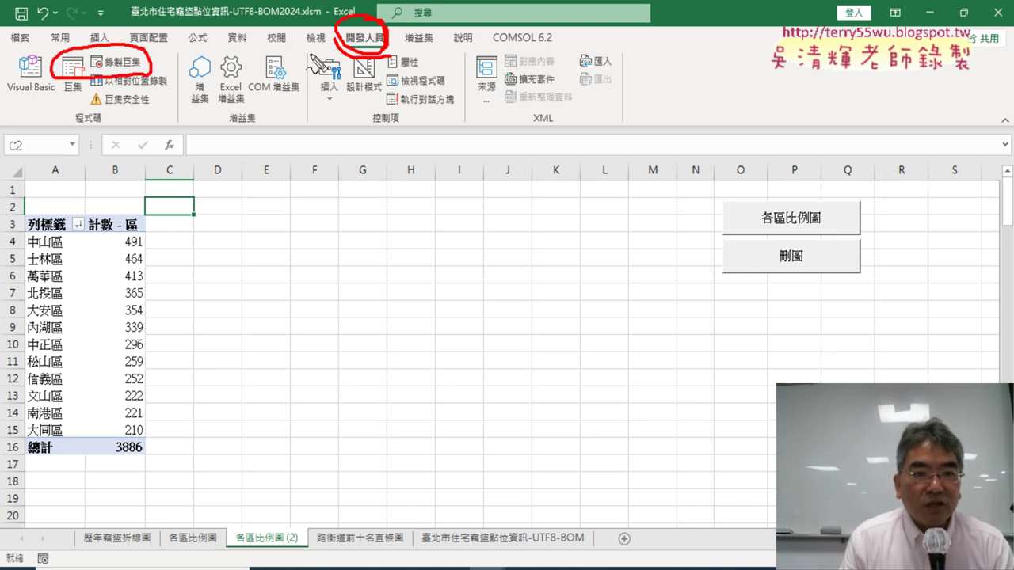
{"action": "mouse_move", "coordinate": [341, 57]}
{"action": "left_mouse_down"}
{"action": "mouse_move", "coordinate": [150, 71]}
{"action": "mouse_move", "coordinate": [190, 72]}
{"action": "left_mouse_up"}
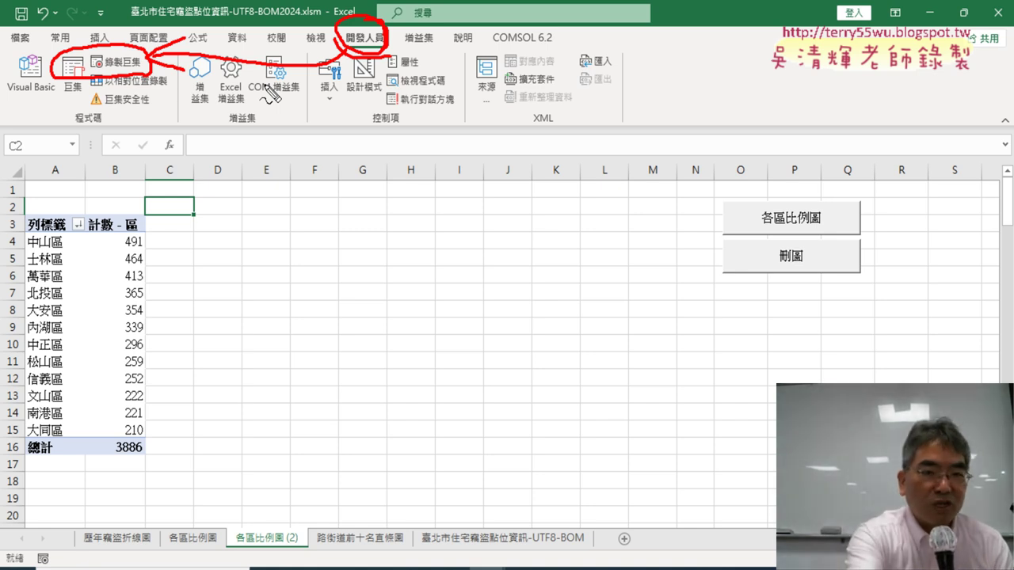
{"action": "key", "text": "Escape"}
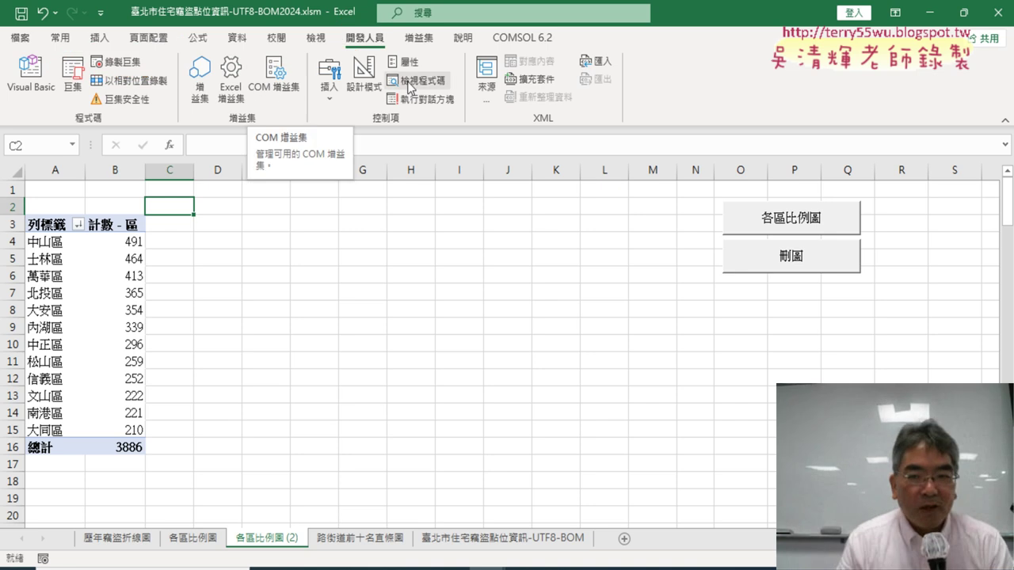
Select pivot table cell B8 to show the PivotTable Fields pane
{"action": "left_click", "coordinate": [404, 319]}
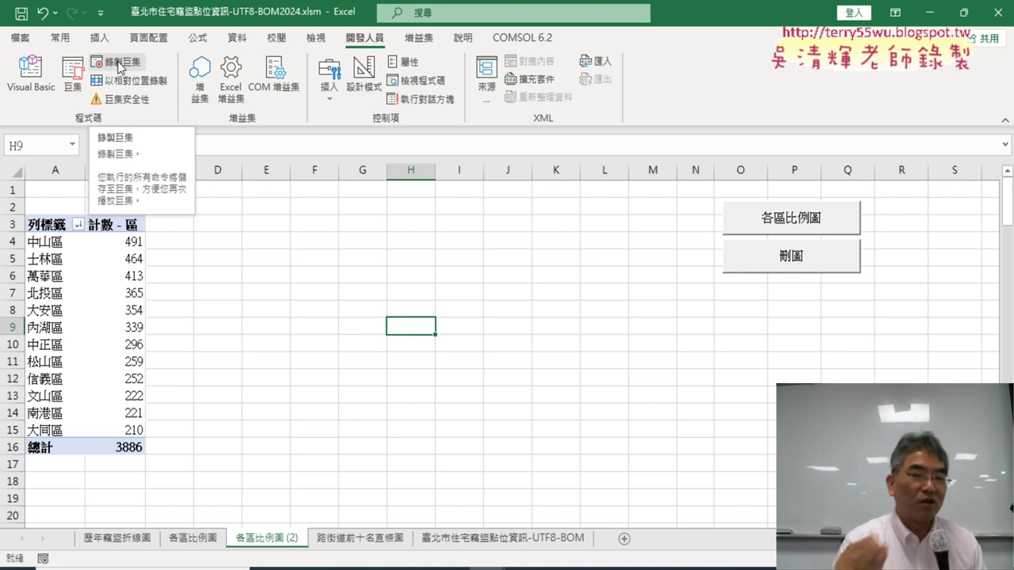
{"action": "left_click", "coordinate": [468, 272]}
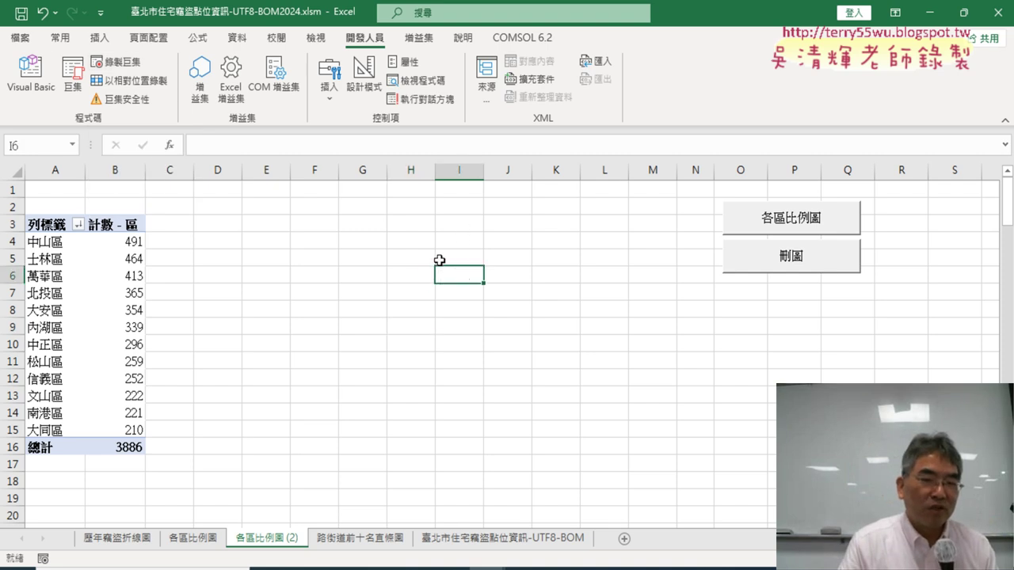
{"action": "left_click", "coordinate": [99, 302]}
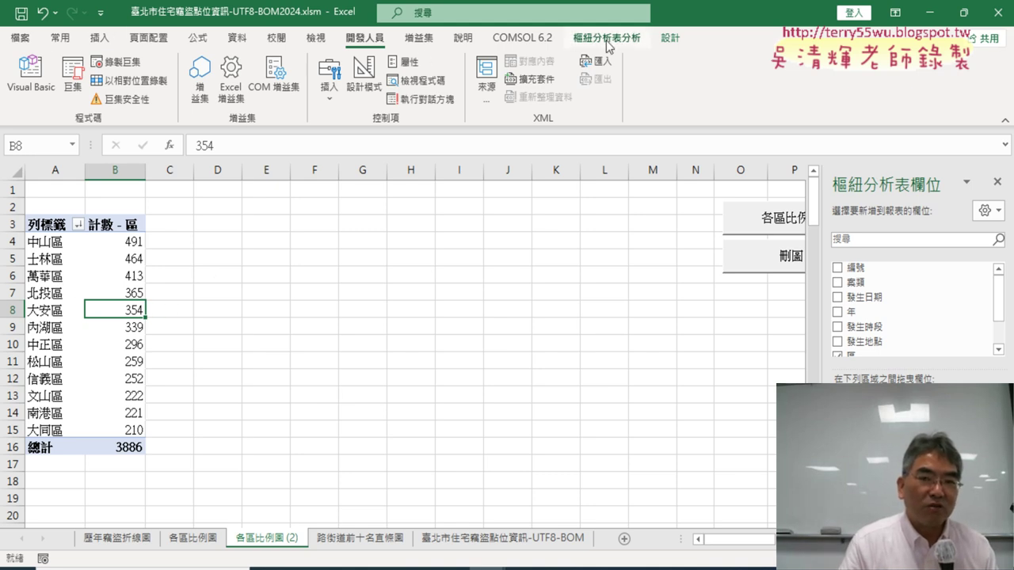
Insert a 2-D pie chart of the pivot data with name-and-percentage data callouts
{"action": "left_click", "coordinate": [607, 38]}
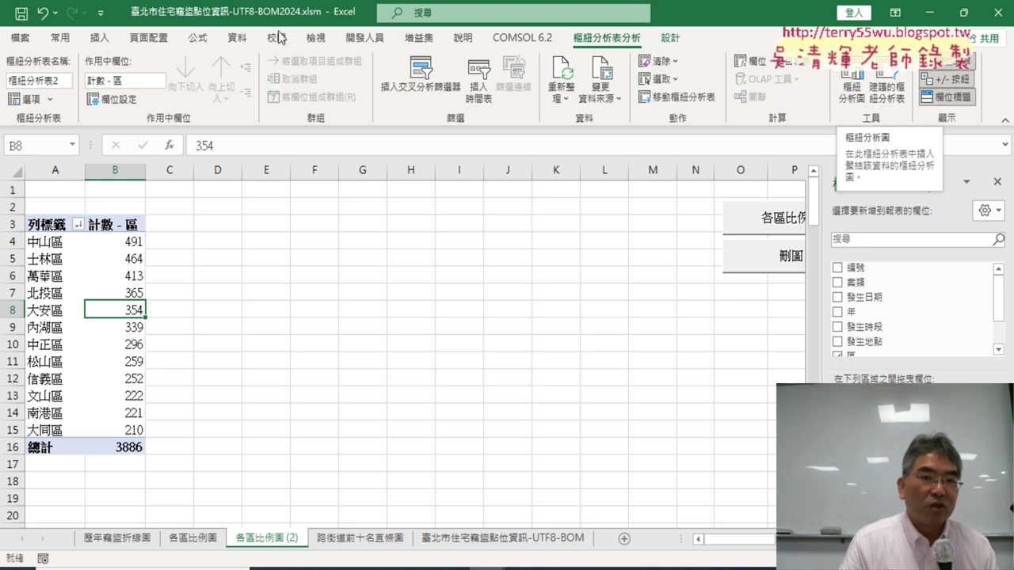
{"action": "left_click", "coordinate": [107, 38]}
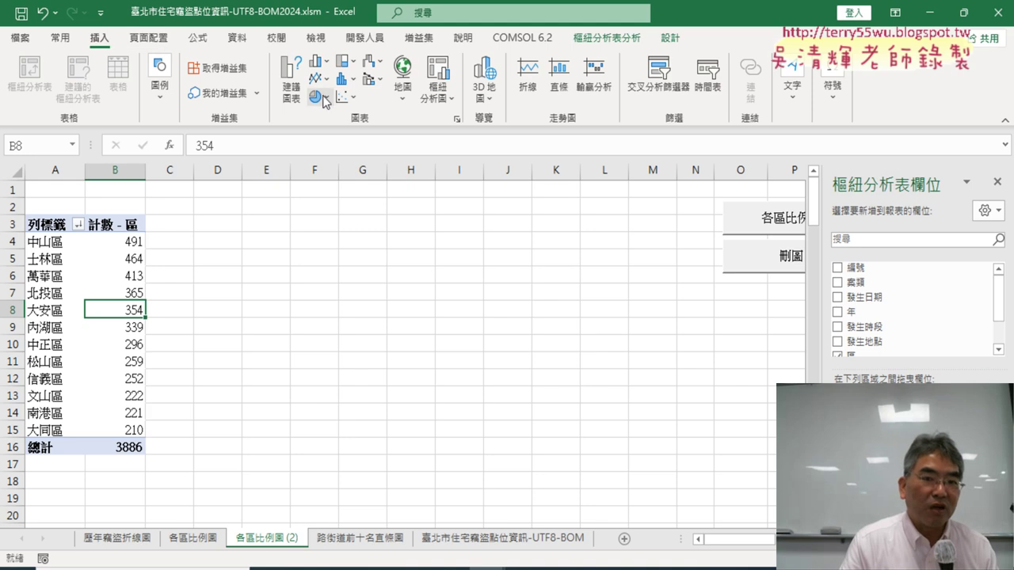
{"action": "left_click", "coordinate": [324, 100]}
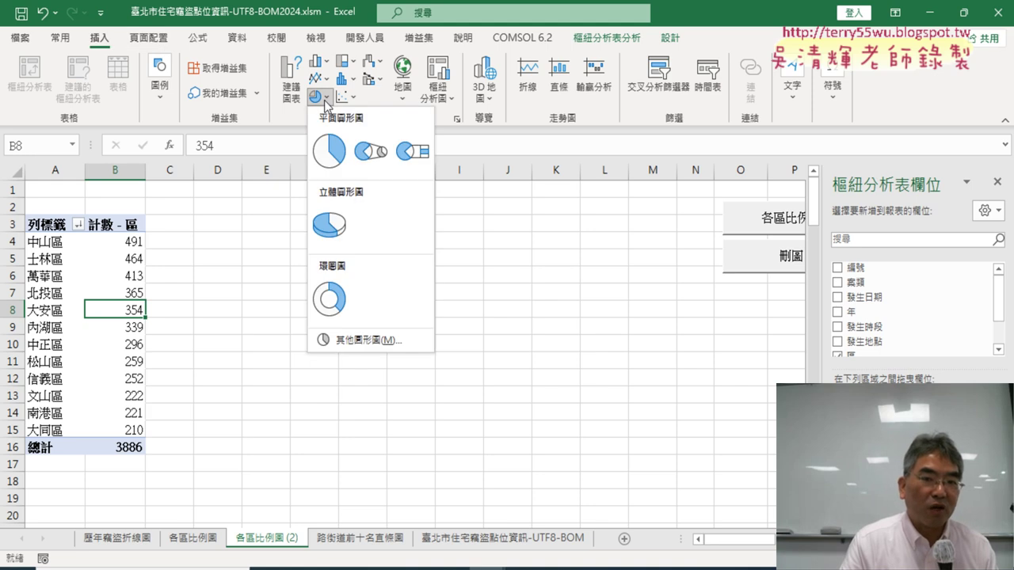
{"action": "left_click", "coordinate": [331, 154]}
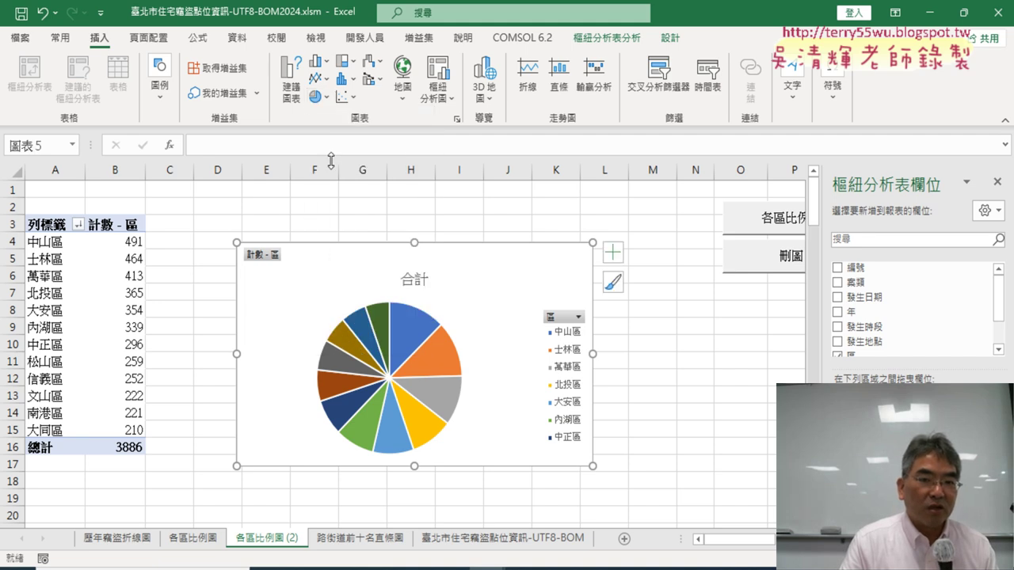
{"action": "right_click", "coordinate": [406, 342]}
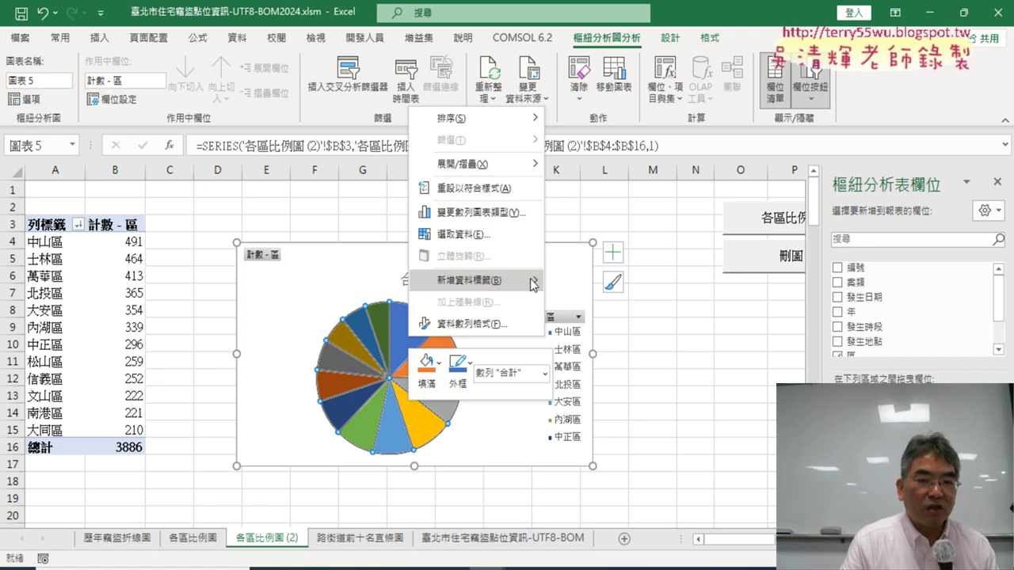
{"action": "mouse_move", "coordinate": [475, 281]}
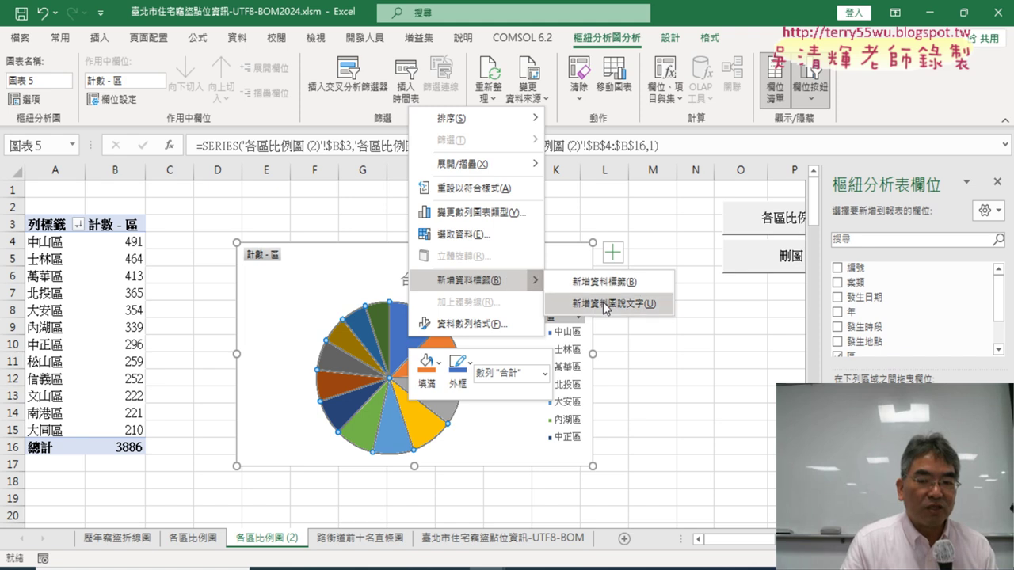
{"action": "left_click", "coordinate": [611, 303]}
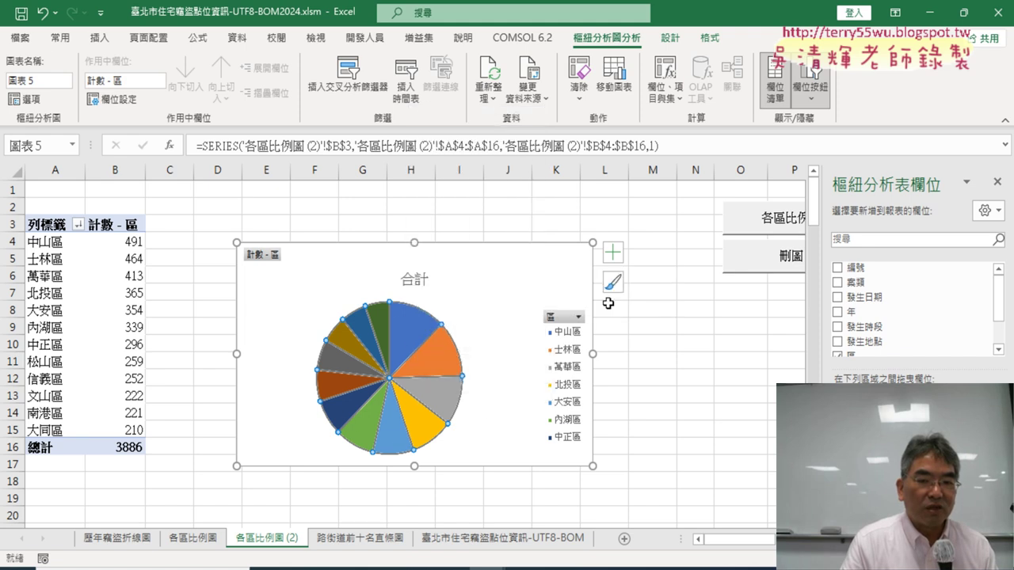
Inspect the chart title and chart elements, then delete the trial pie chart
{"action": "left_click", "coordinate": [415, 279]}
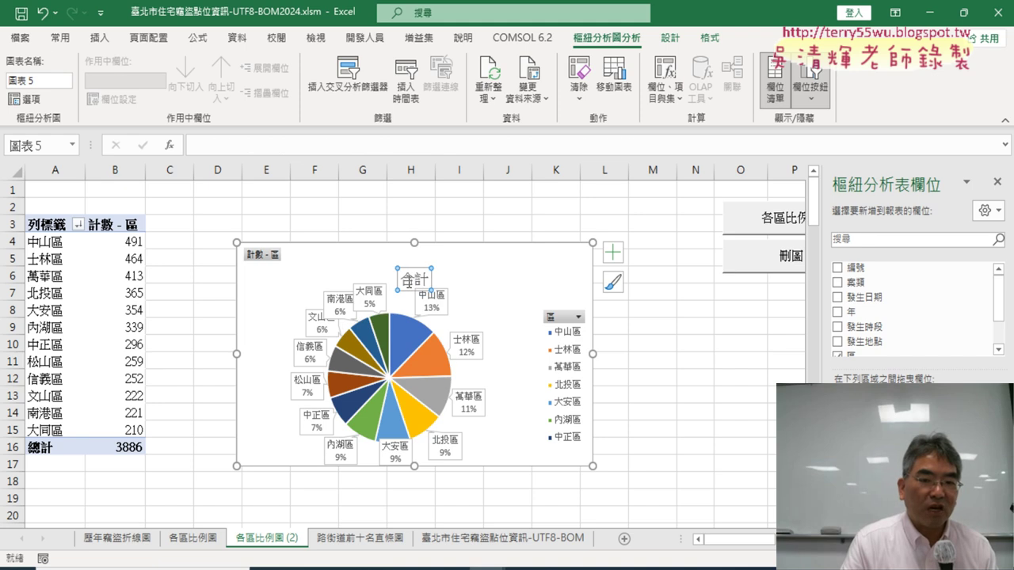
{"action": "left_click", "coordinate": [60, 40]}
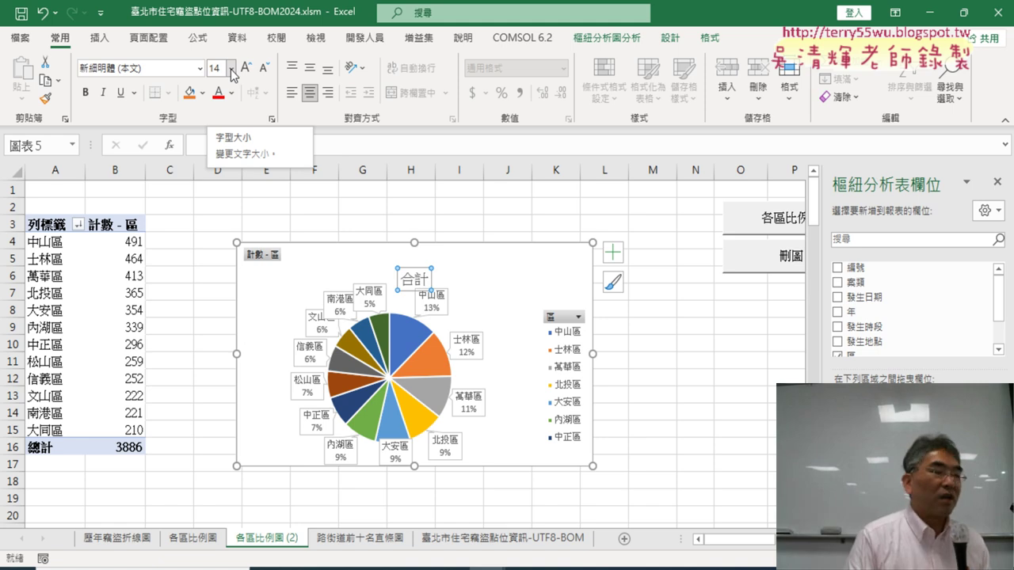
{"action": "left_click", "coordinate": [613, 253]}
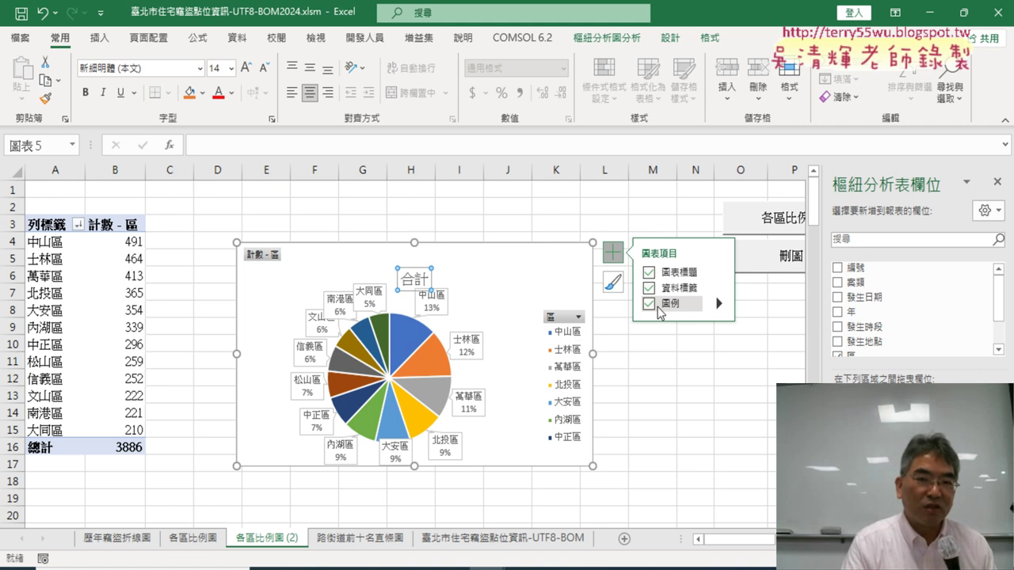
{"action": "left_click", "coordinate": [364, 209]}
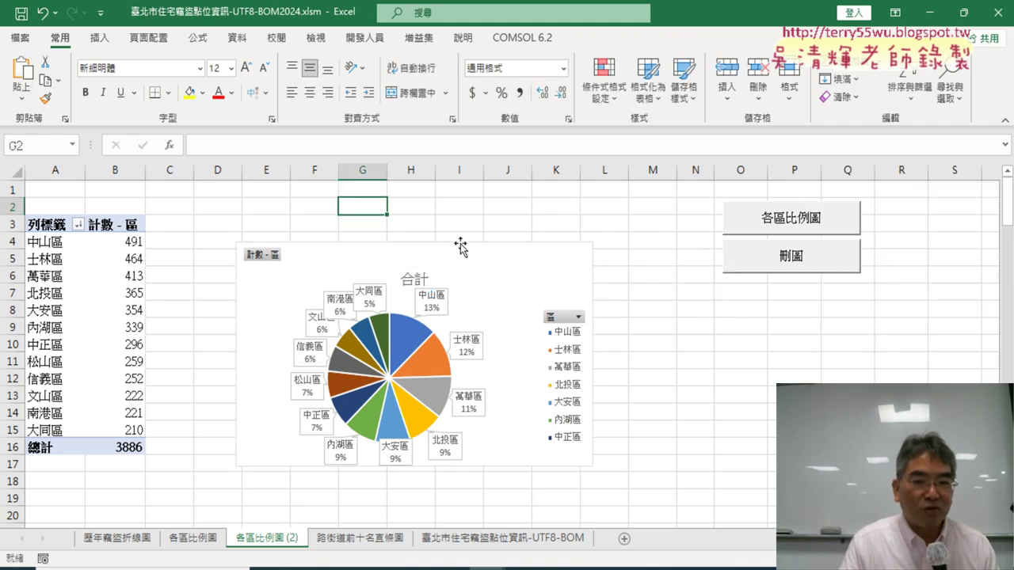
{"action": "left_click", "coordinate": [521, 253]}
{"action": "key", "text": "Delete"}
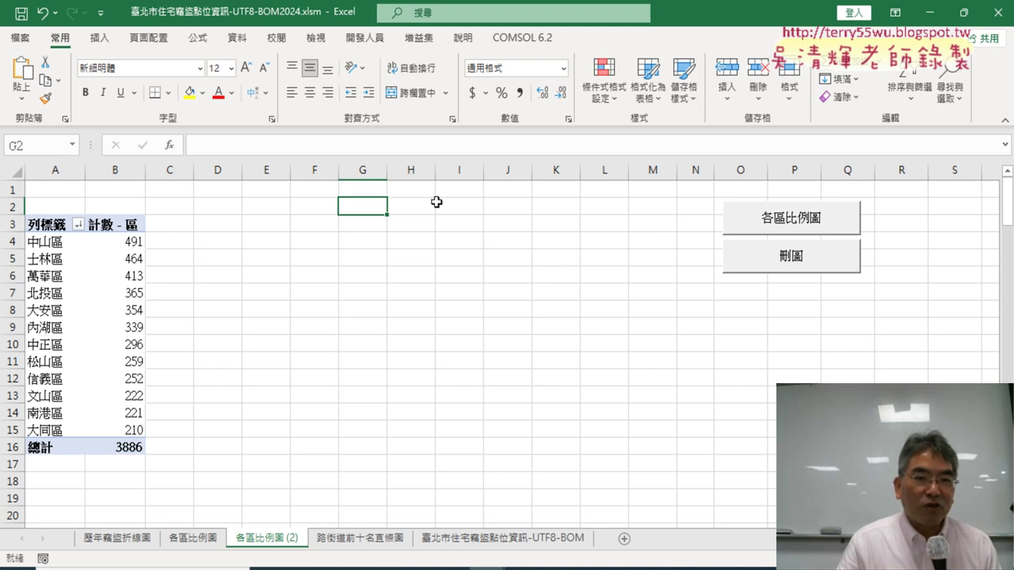
{"action": "left_click", "coordinate": [372, 41]}
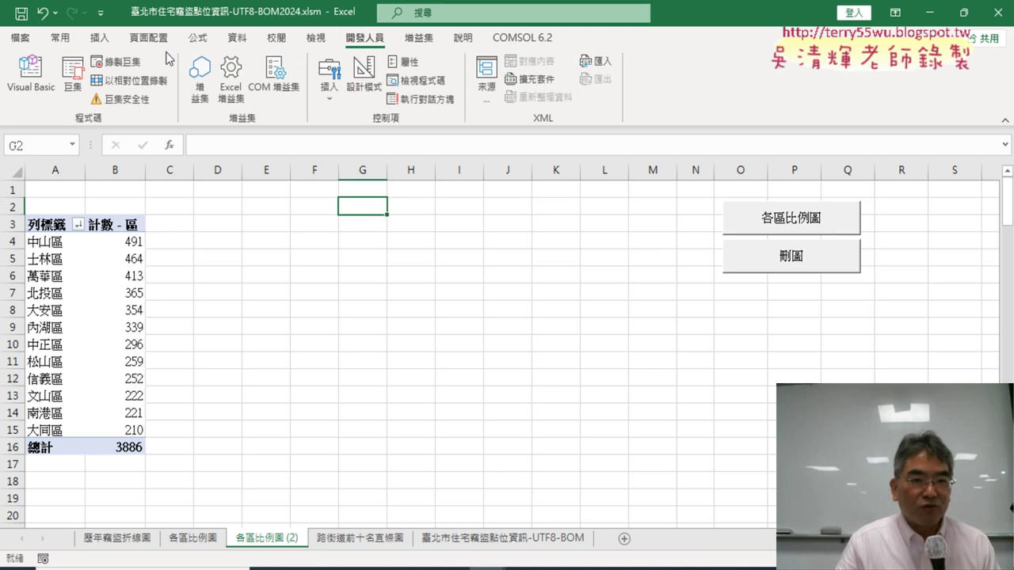
Name the new recorded macro 各區比例圖巨集 and copy the name for later use
{"action": "left_click", "coordinate": [123, 64]}
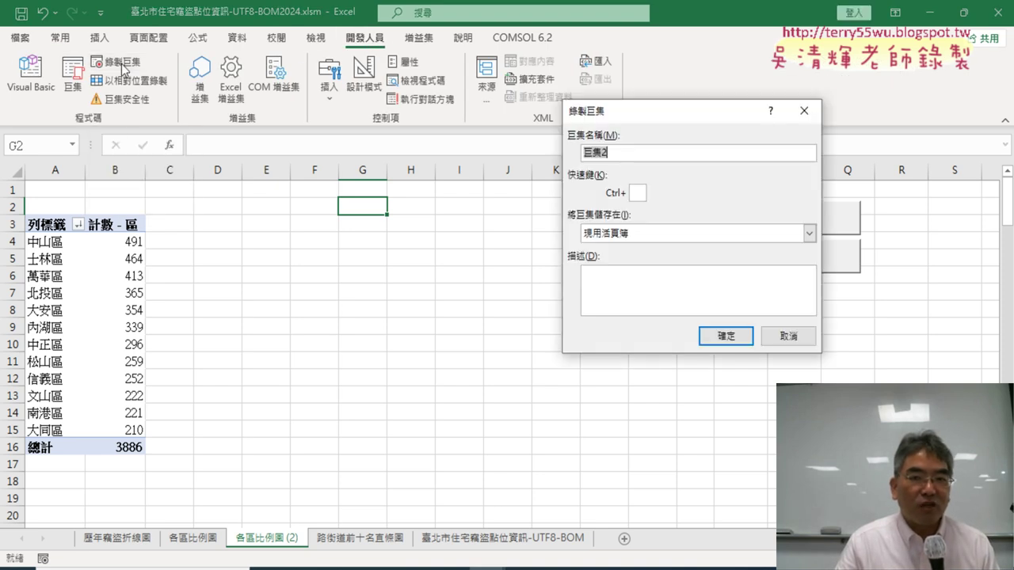
{"action": "left_click_drag", "start_coordinate": [657, 116], "coordinate": [314, 93]}
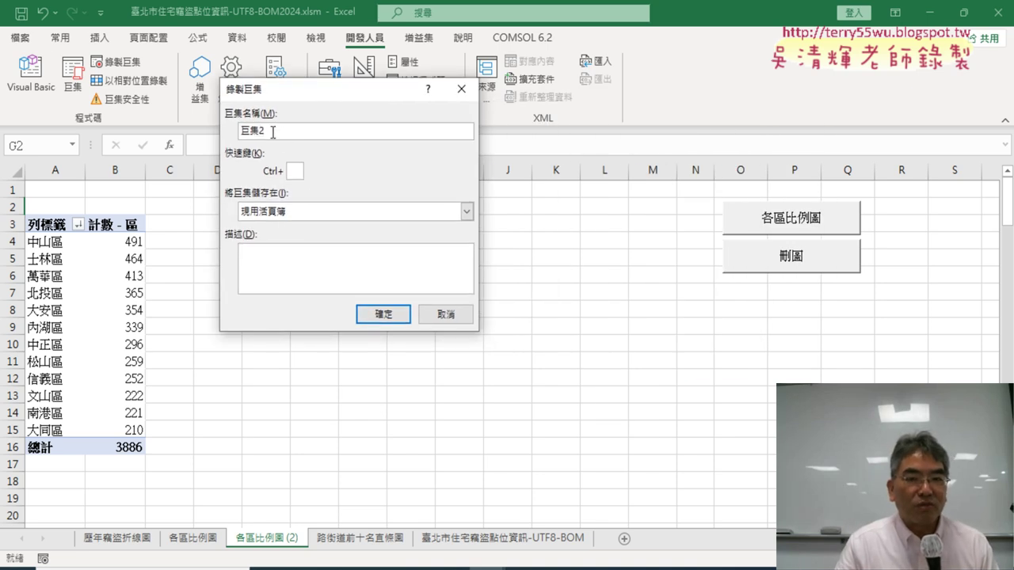
{"action": "left_click_drag", "start_coordinate": [273, 133], "coordinate": [227, 132]}
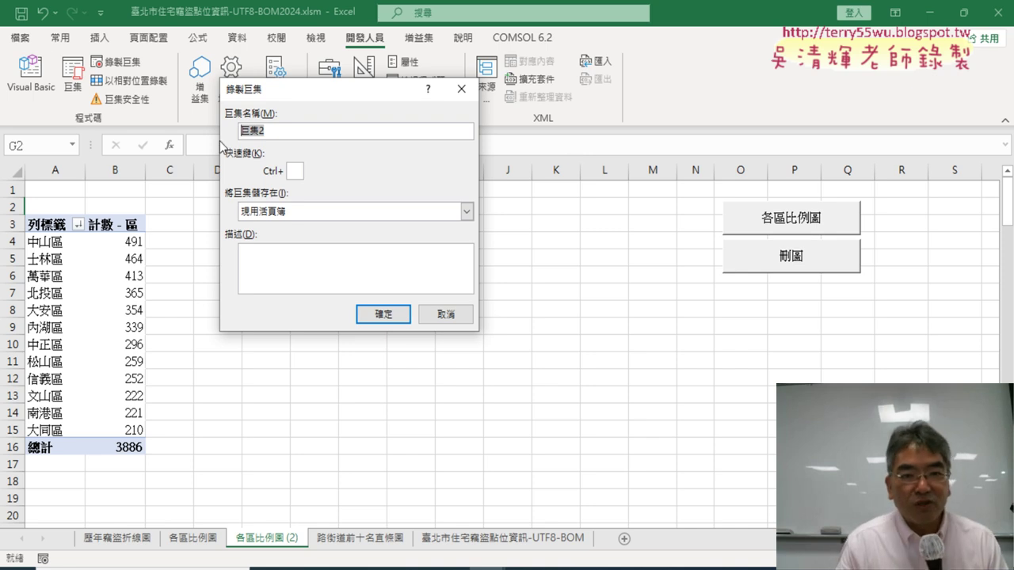
{"action": "left_click", "coordinate": [295, 135]}
{"action": "key", "text": "BackSpace"}
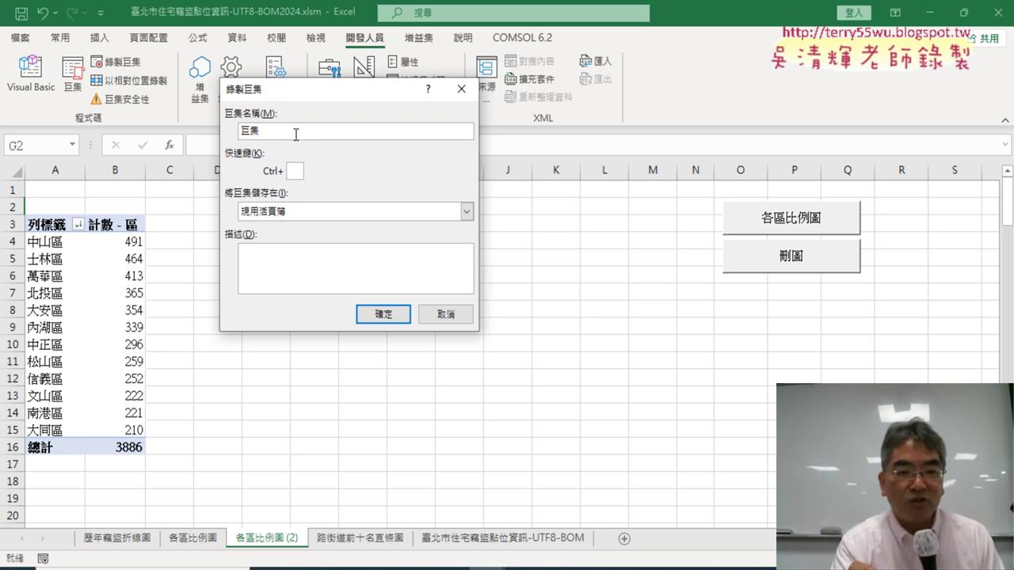
{"action": "type", "text": "v"}
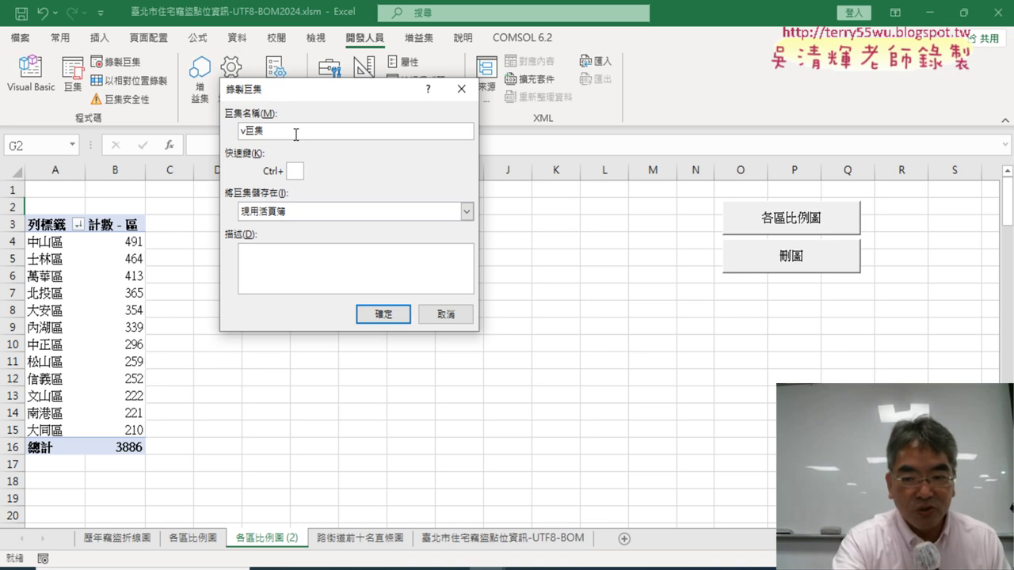
{"action": "key", "text": "BackSpace"}
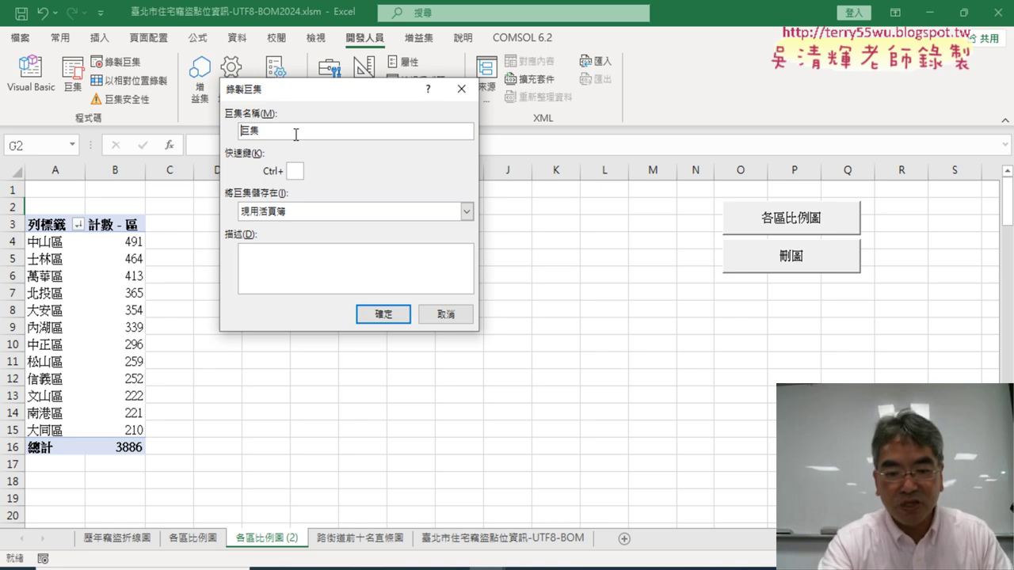
{"action": "type", "text": "ek4fm"}
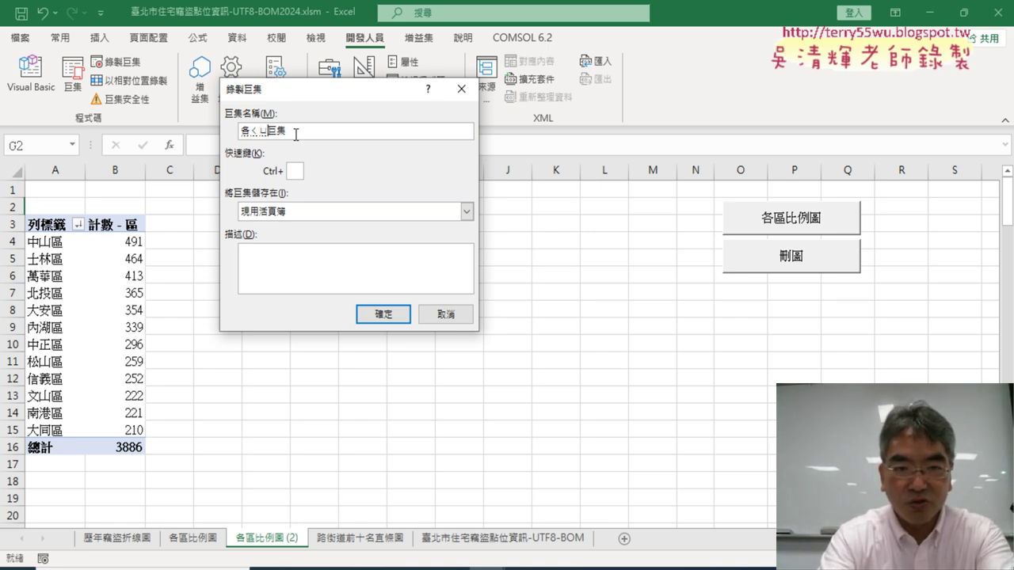
{"action": "key", "text": "space"}
{"action": "type", "text": "1u3xu"}
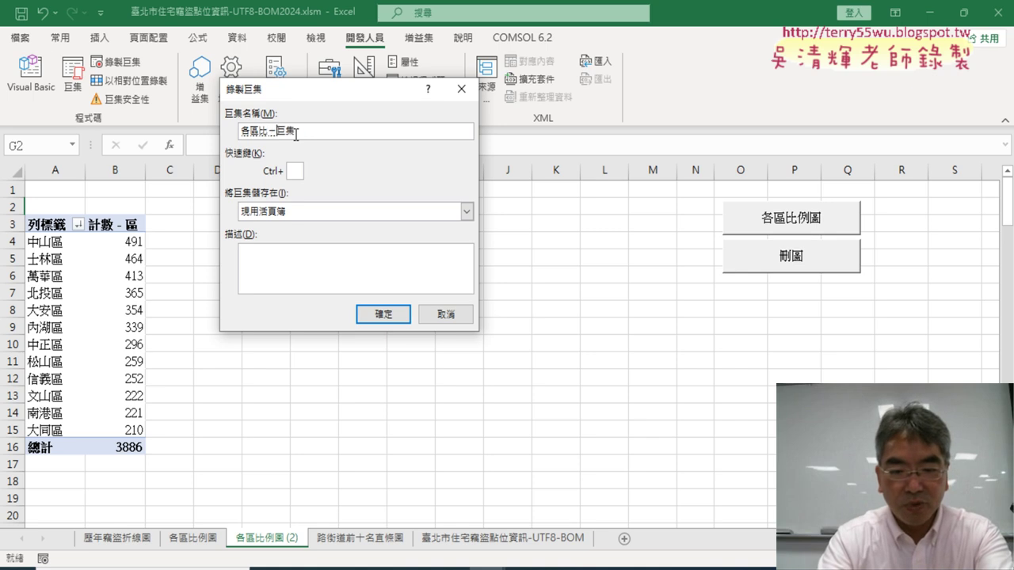
{"action": "type", "text": "4wj"}
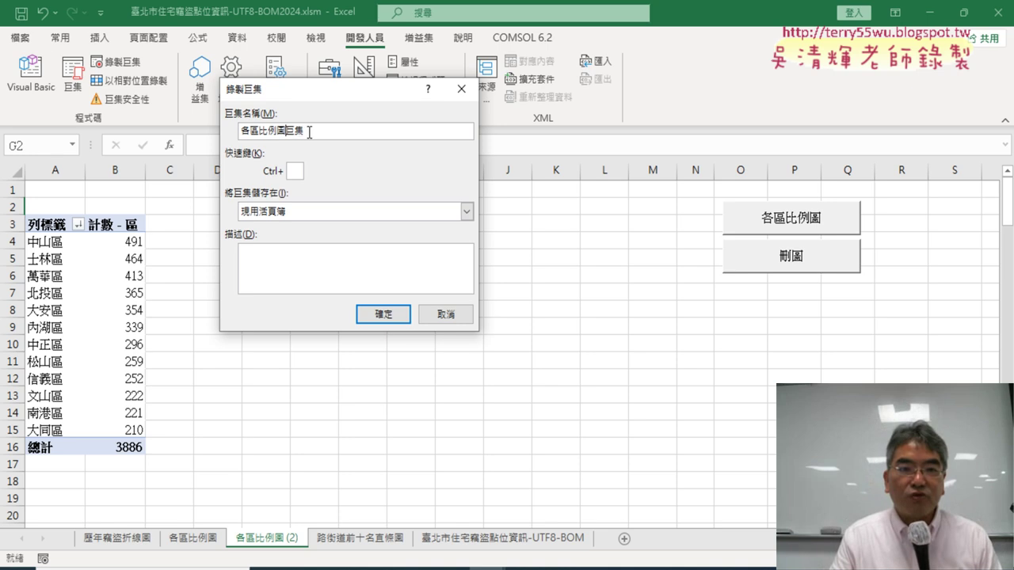
{"action": "double_click", "coordinate": [310, 130]}
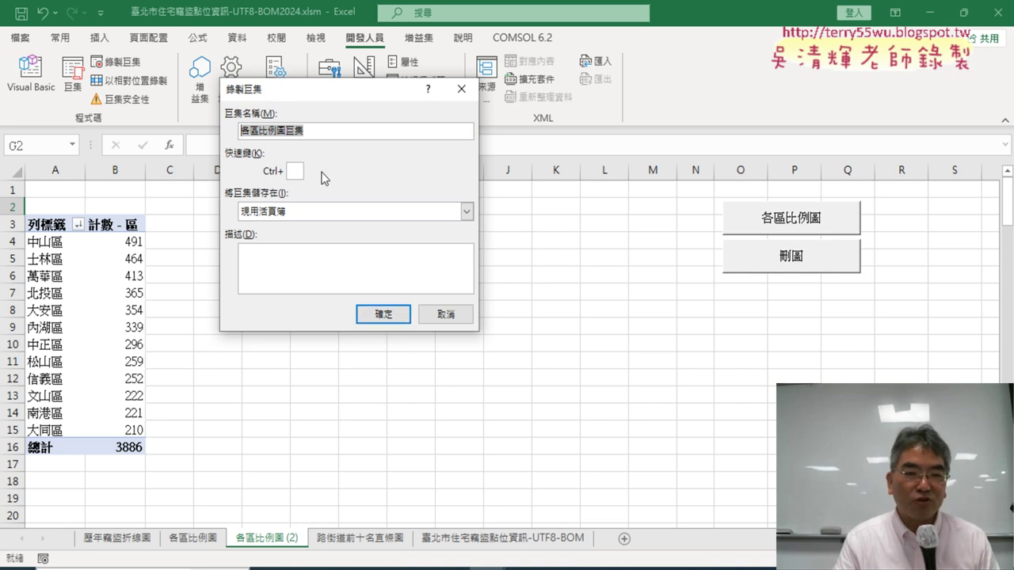
{"action": "right_click", "coordinate": [297, 131]}
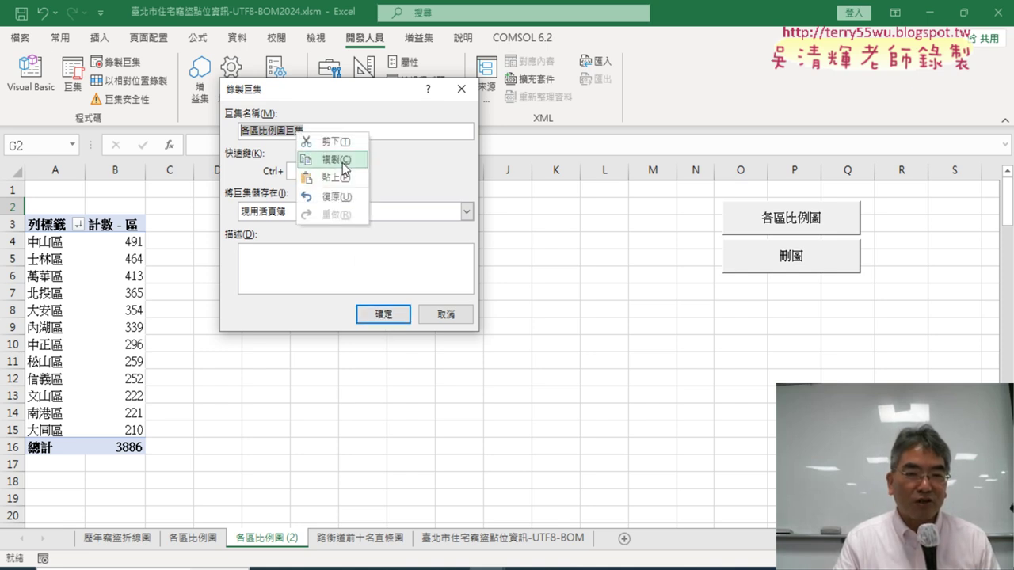
{"action": "left_click", "coordinate": [334, 159]}
Confirm replacing the old 各區比例圖巨集 macro and select pivot cell B8 while recording
{"action": "left_click", "coordinate": [385, 314]}
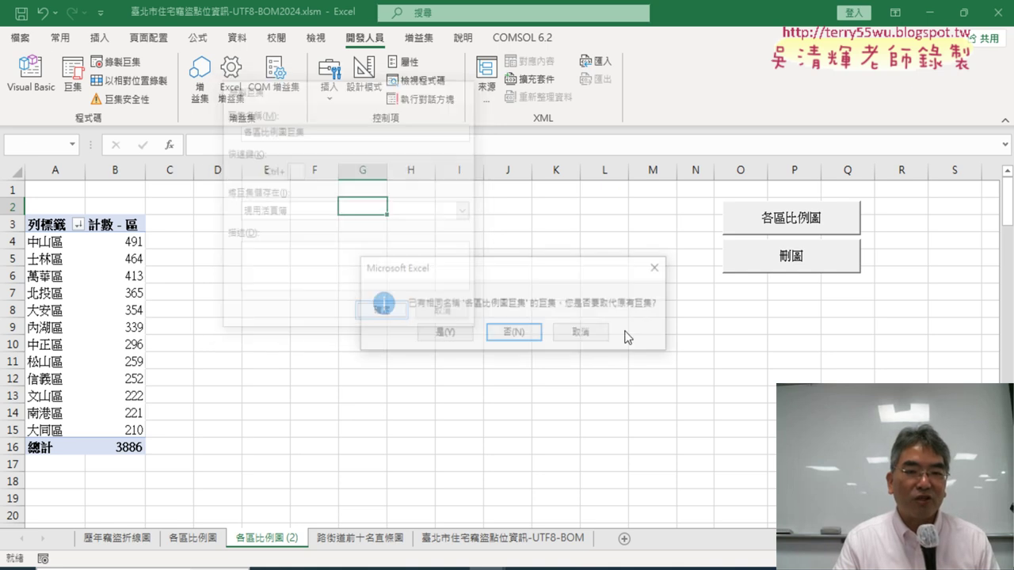
{"action": "left_click", "coordinate": [443, 334]}
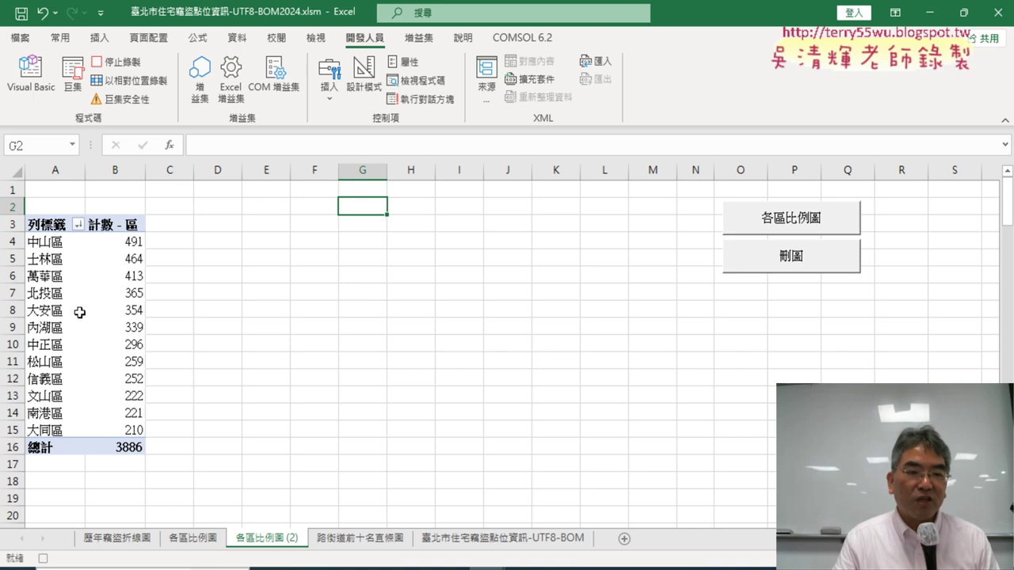
{"action": "left_click", "coordinate": [120, 307]}
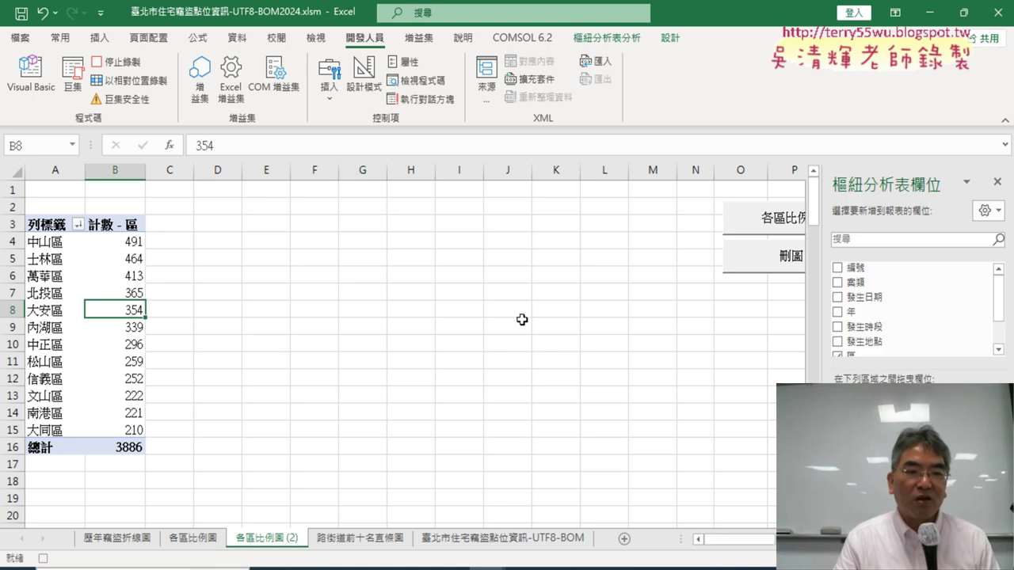
Insert a 2-D pie chart and retitle it 各區比例圖
{"action": "left_click", "coordinate": [99, 38]}
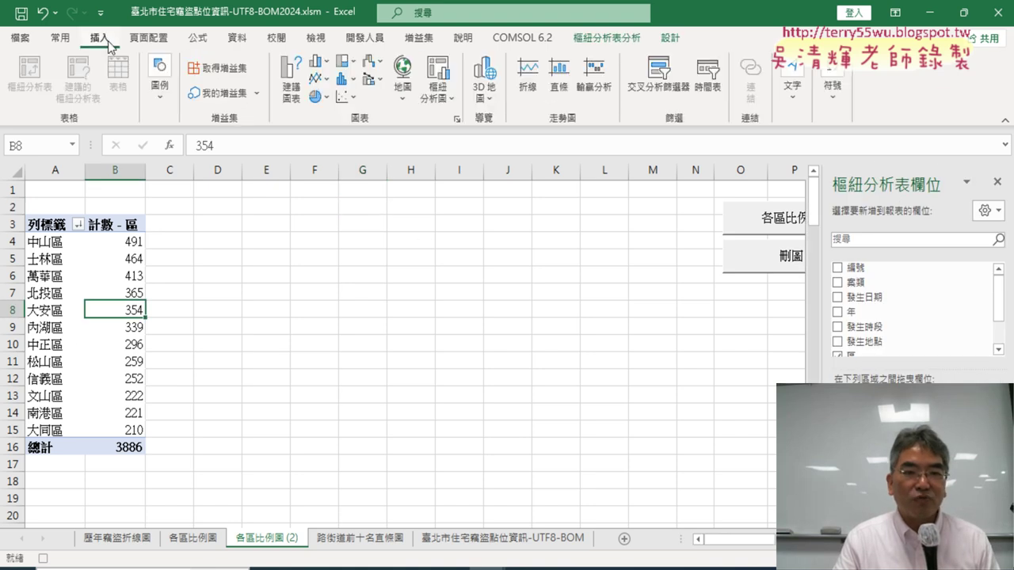
{"action": "left_click", "coordinate": [317, 97]}
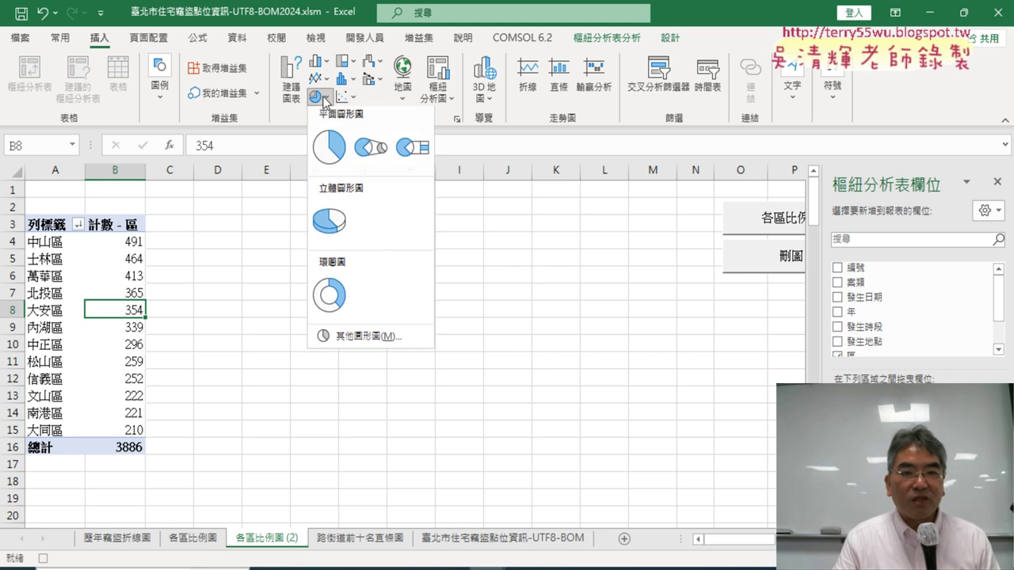
{"action": "left_click", "coordinate": [329, 150]}
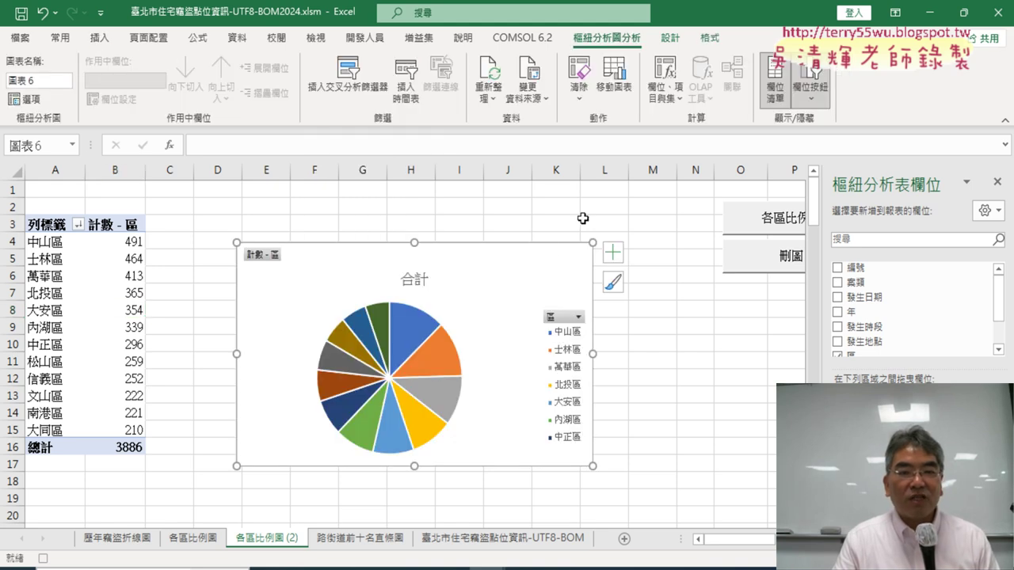
{"action": "left_click", "coordinate": [410, 281]}
{"action": "double_click", "coordinate": [407, 279]}
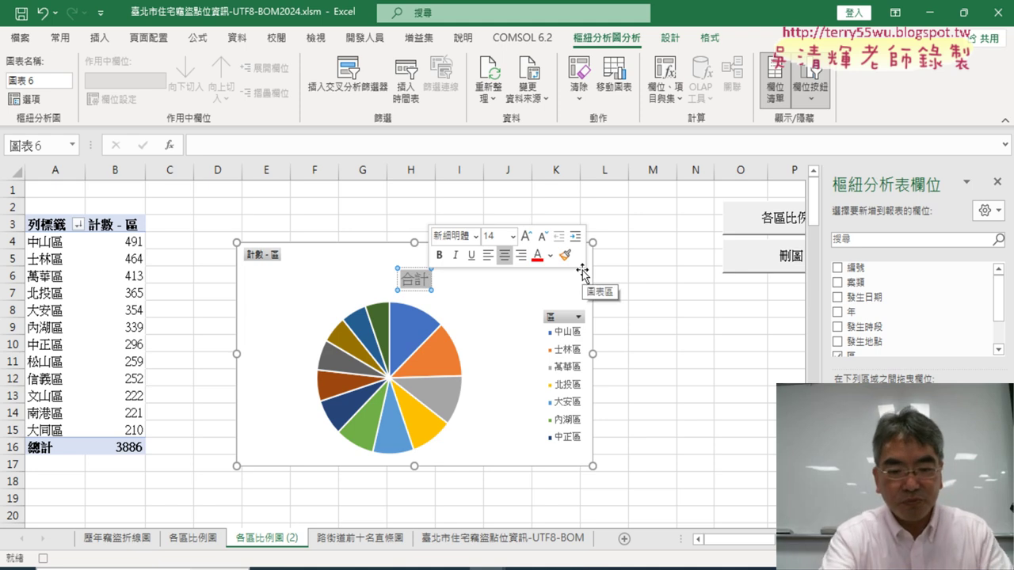
{"action": "type", "text": "ek4"}
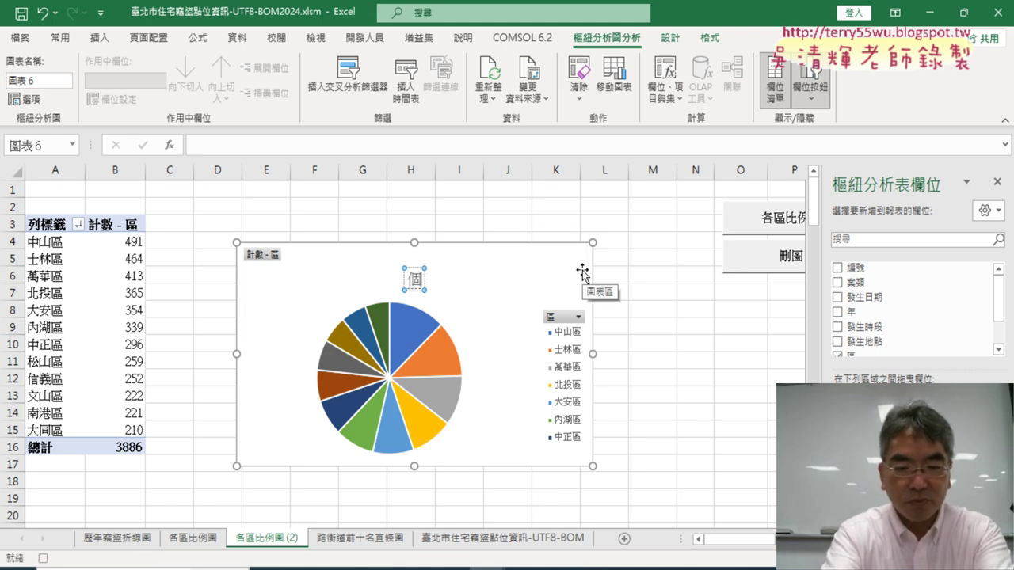
{"action": "type", "text": "fm 1u3xu4wj"}
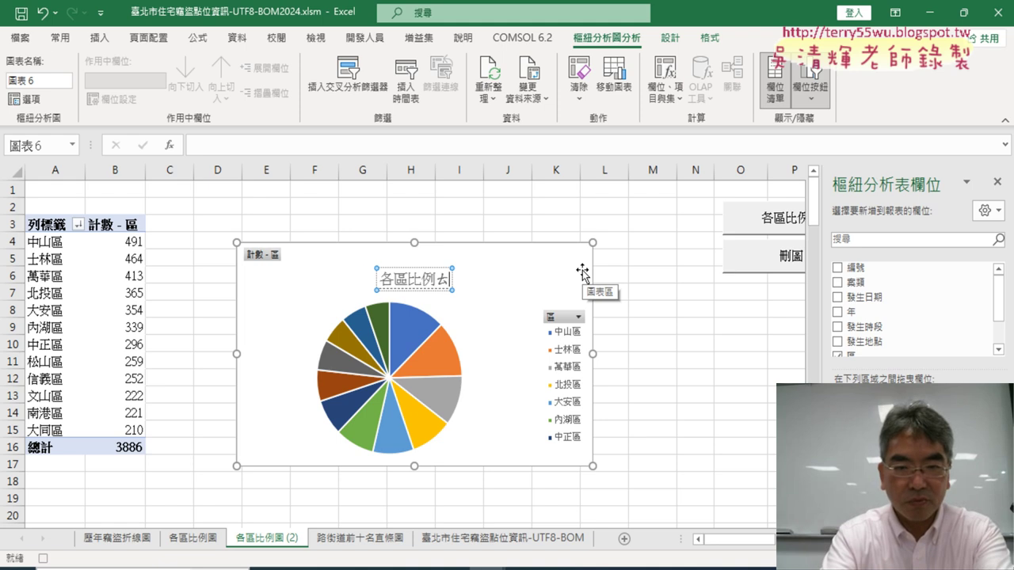
{"action": "type", "text": "6"}
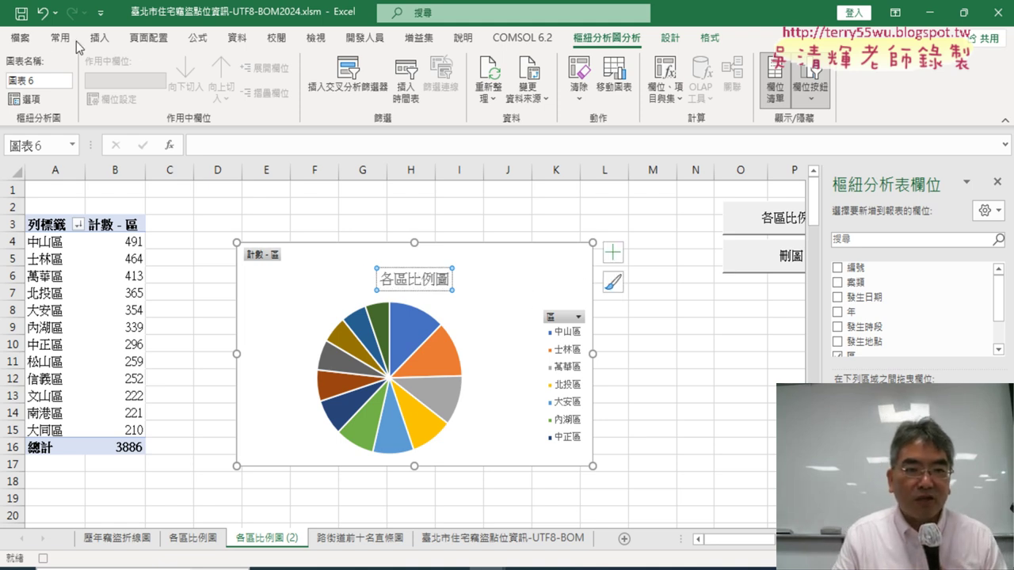
Format the chart title red, 18-point and bold
{"action": "left_click", "coordinate": [73, 39]}
{"action": "left_click", "coordinate": [217, 93]}
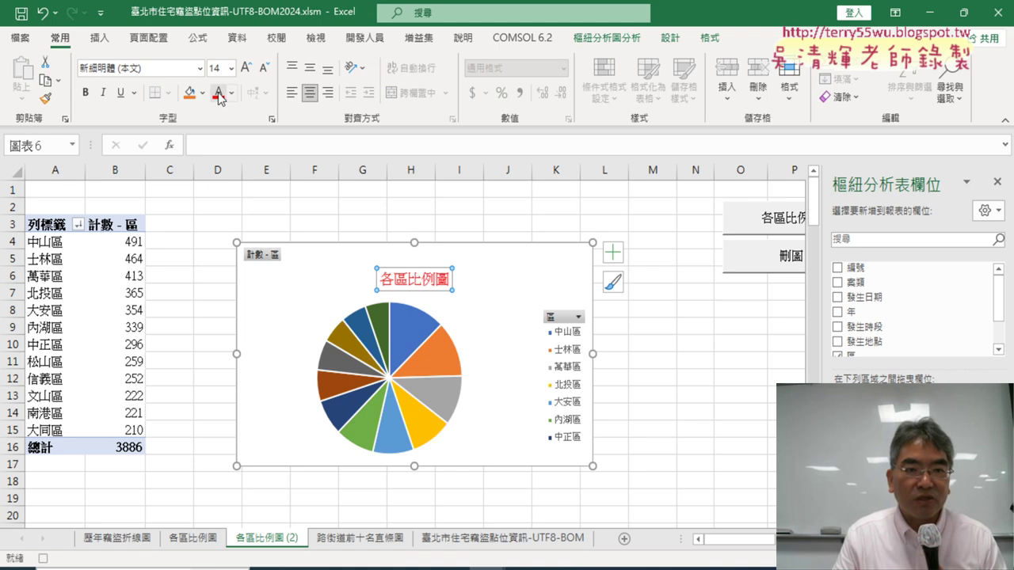
{"action": "left_click", "coordinate": [231, 68]}
{"action": "left_click", "coordinate": [221, 232]}
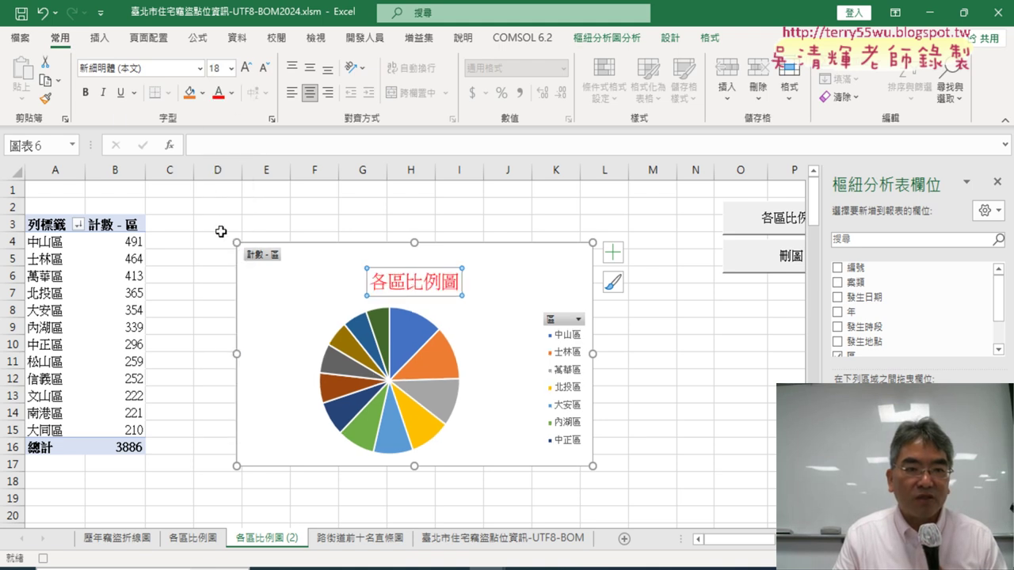
{"action": "left_click", "coordinate": [86, 92]}
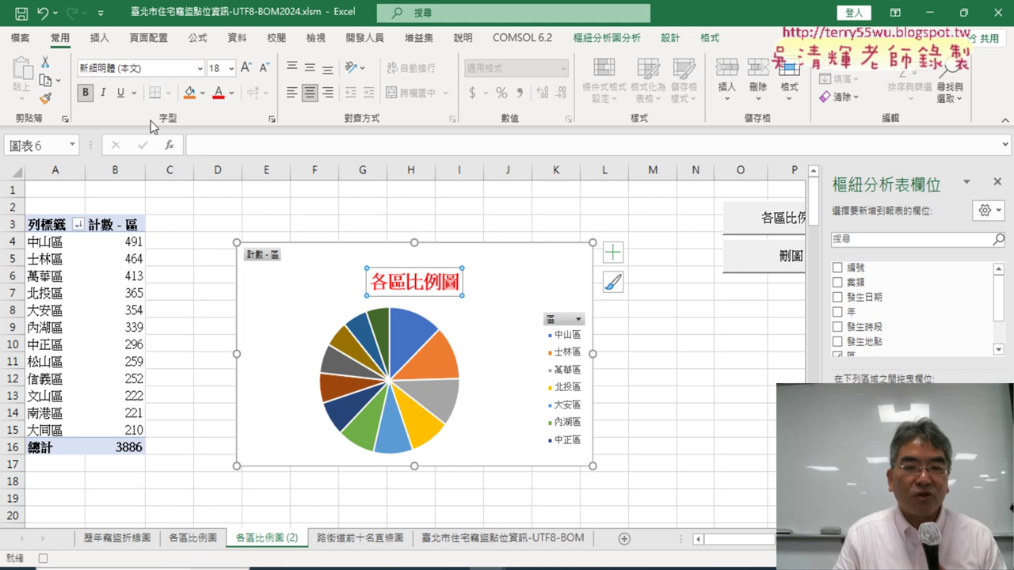
Add data callouts with district names and percentages to the pie, and uncheck 圖例
{"action": "right_click", "coordinate": [415, 333]}
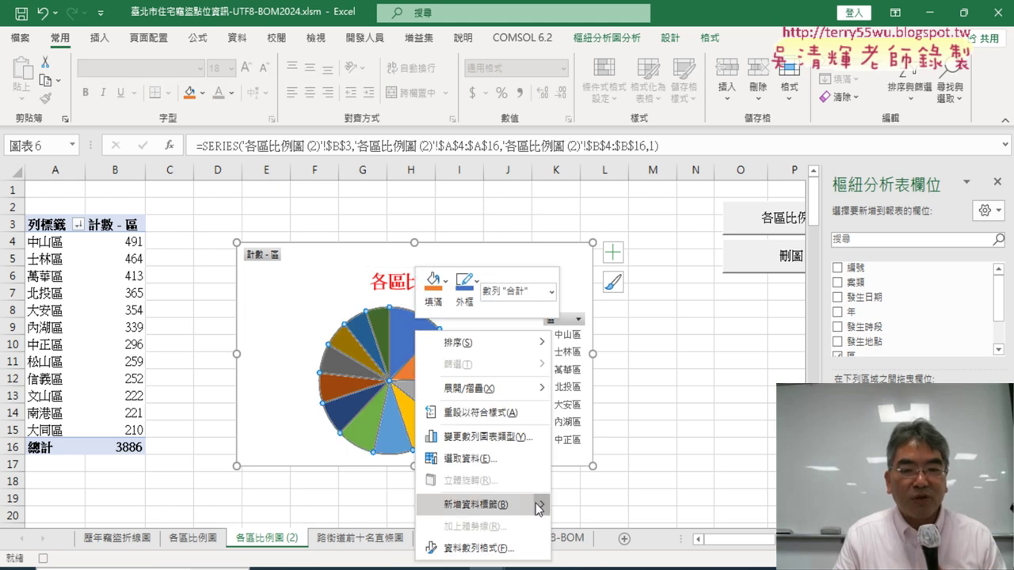
{"action": "mouse_move", "coordinate": [476, 504]}
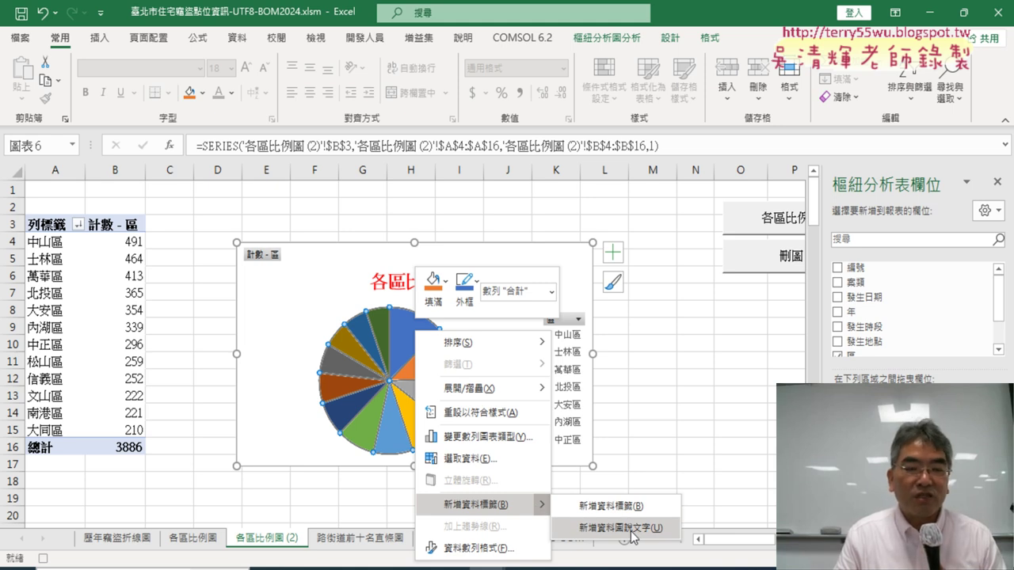
{"action": "left_click", "coordinate": [632, 528]}
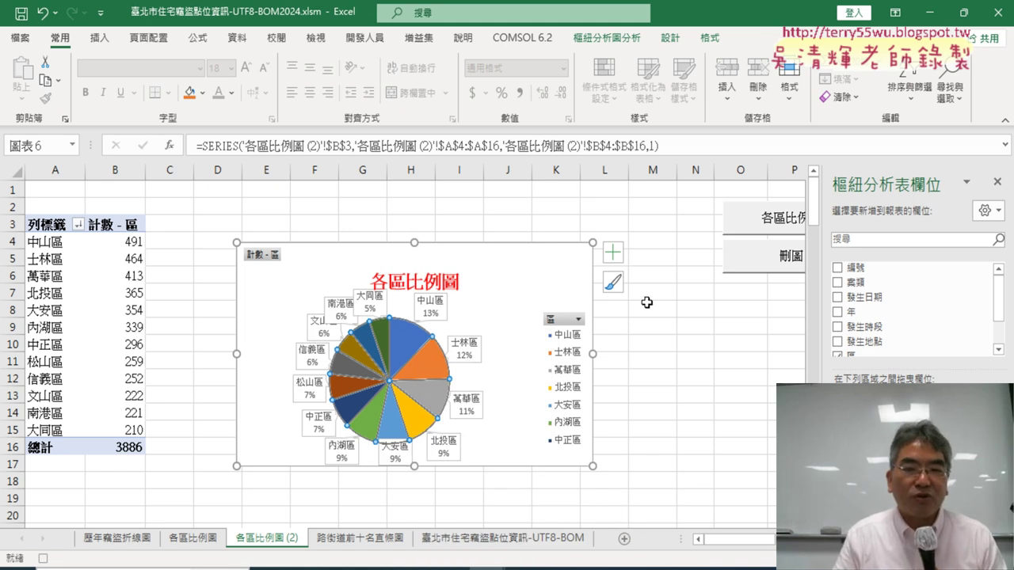
{"action": "left_click", "coordinate": [615, 253]}
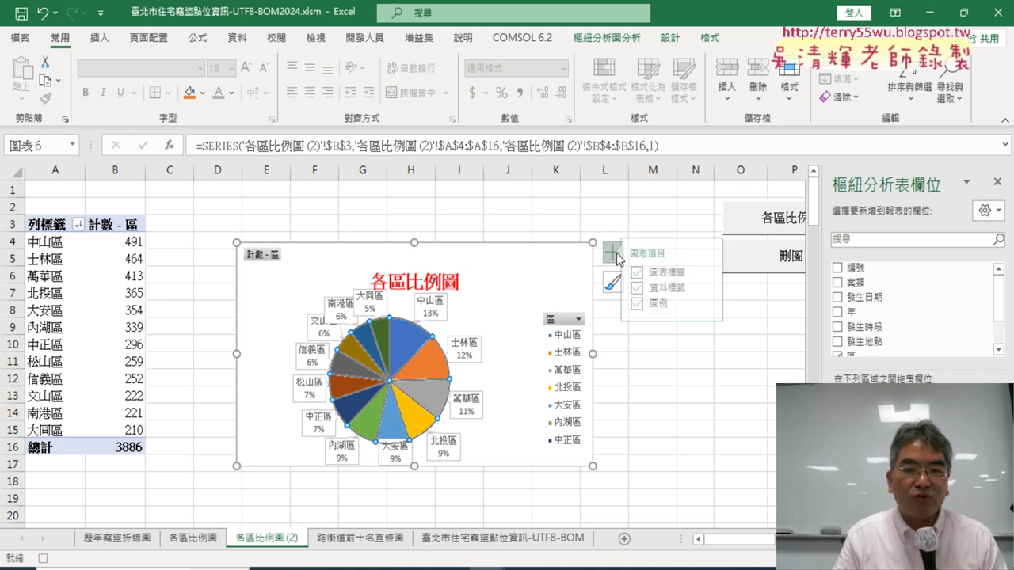
{"action": "left_click", "coordinate": [649, 308]}
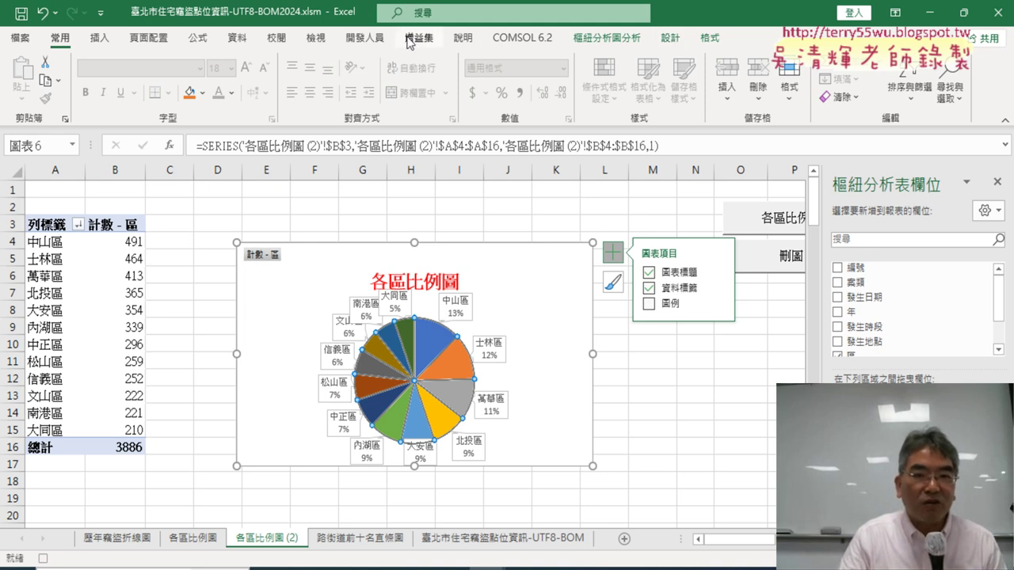
Stop recording the macro and delete the pie chart
{"action": "left_click", "coordinate": [360, 44]}
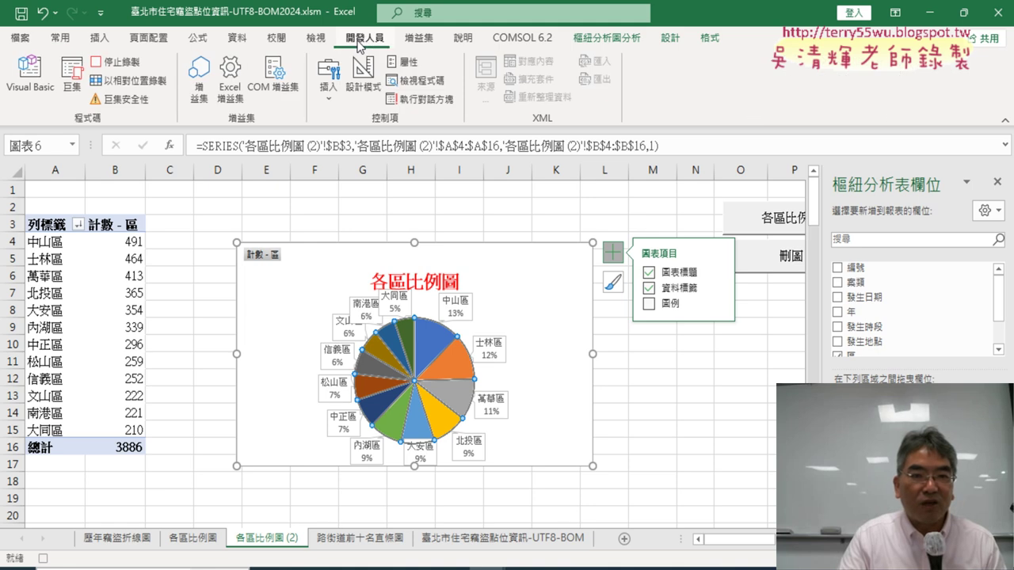
{"action": "left_click", "coordinate": [118, 63]}
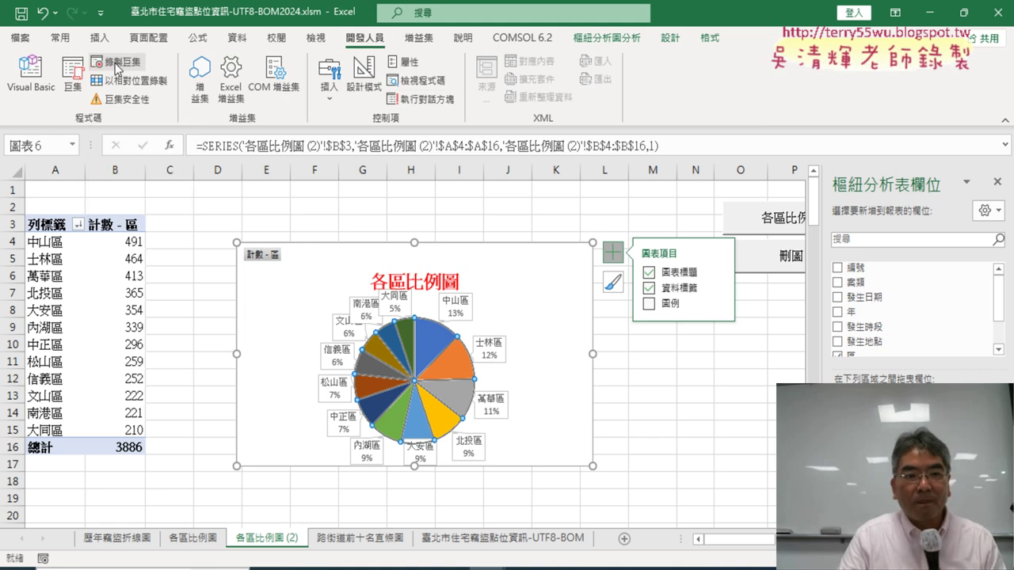
{"action": "left_click", "coordinate": [544, 260]}
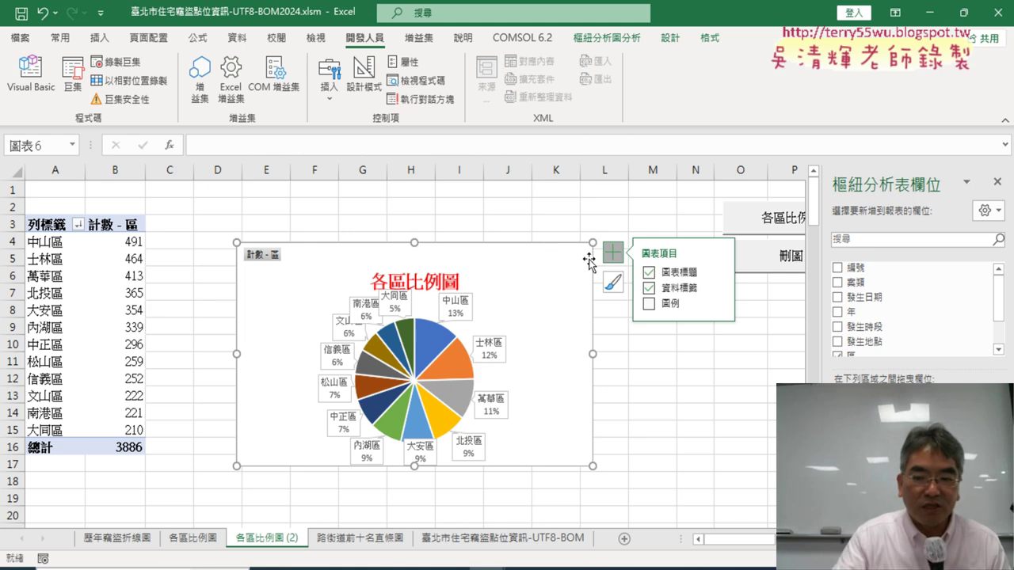
{"action": "key", "text": "Delete"}
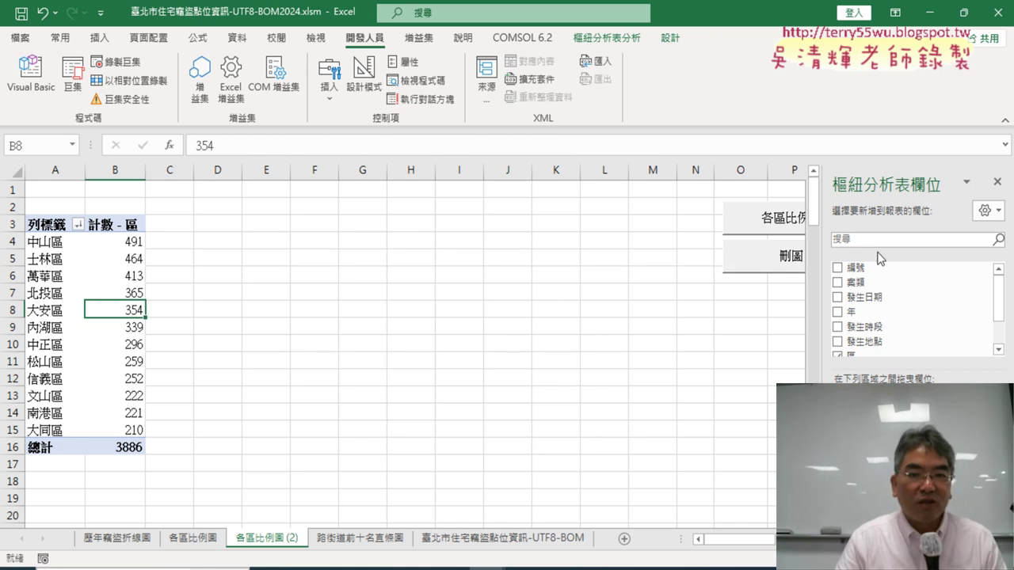
Run 各區比例圖巨集 from the Macros list, then delete the generated chart
{"action": "left_click", "coordinate": [73, 83]}
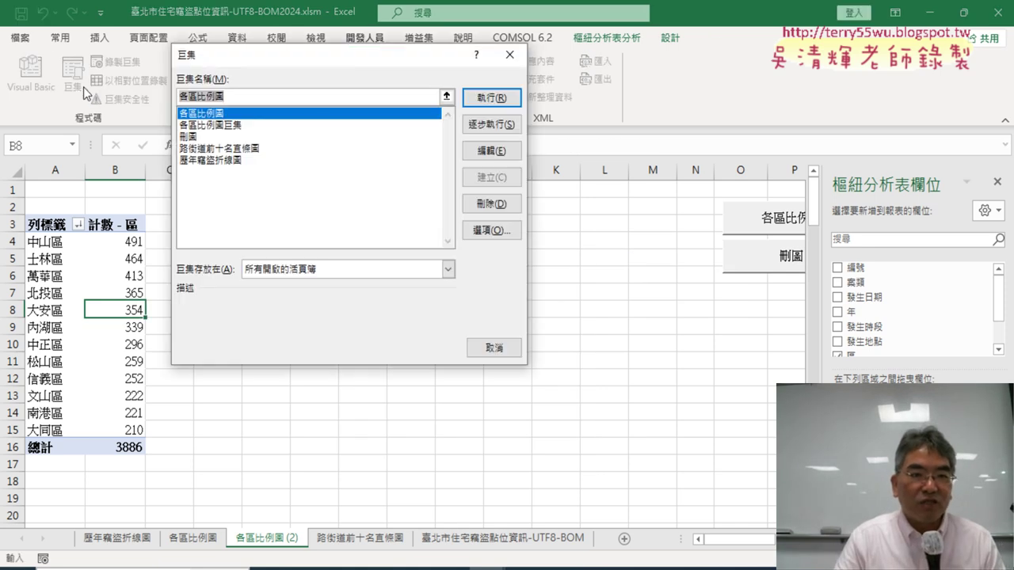
{"action": "left_click", "coordinate": [207, 124]}
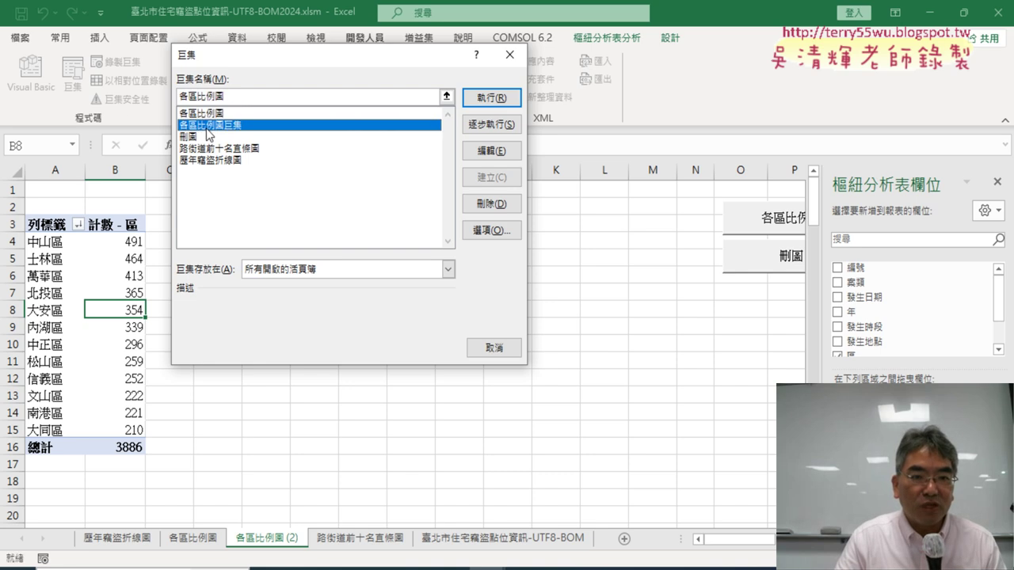
{"action": "left_click_drag", "start_coordinate": [305, 58], "coordinate": [585, 76]}
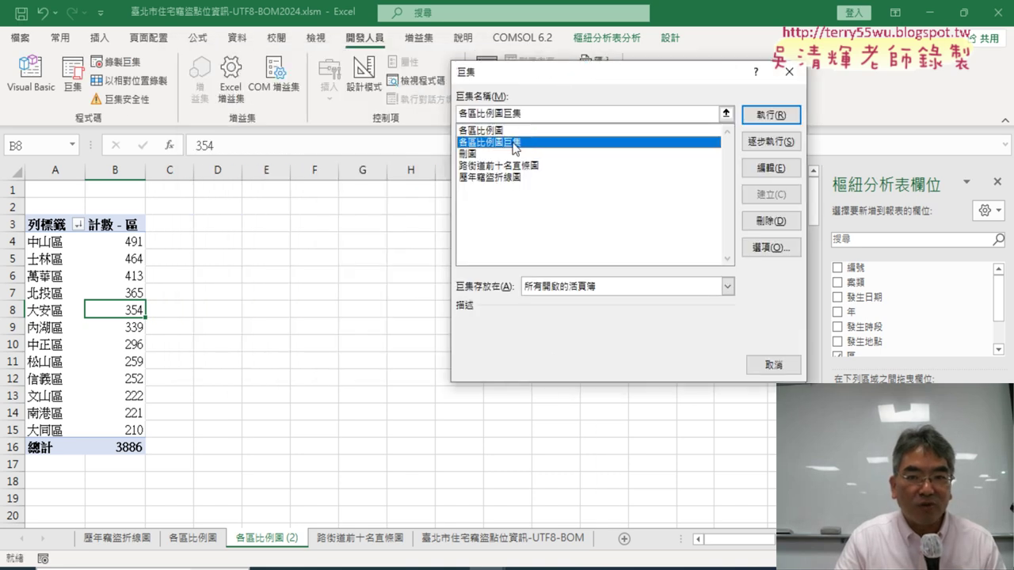
{"action": "left_click", "coordinate": [765, 117]}
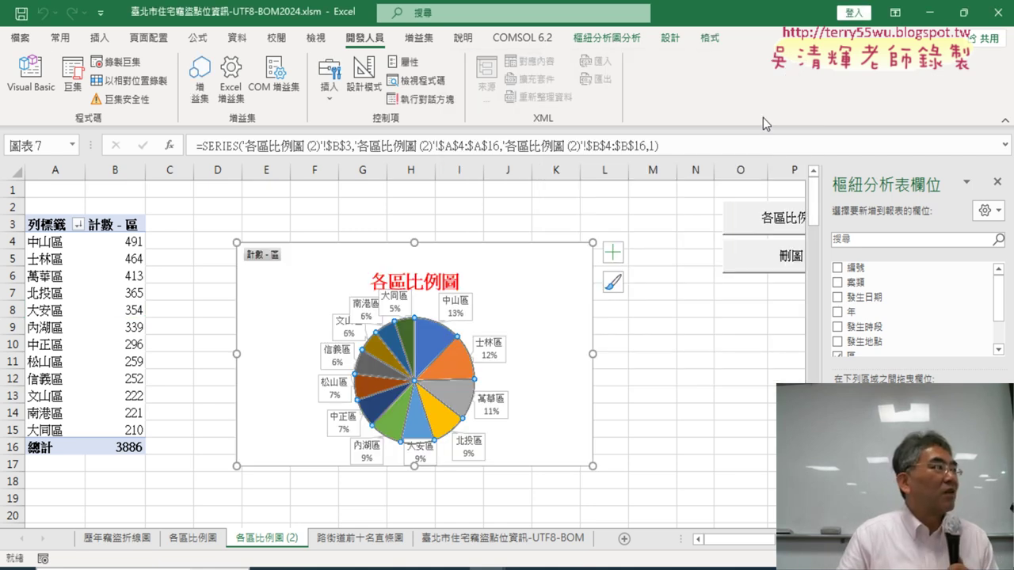
{"action": "left_click", "coordinate": [543, 269]}
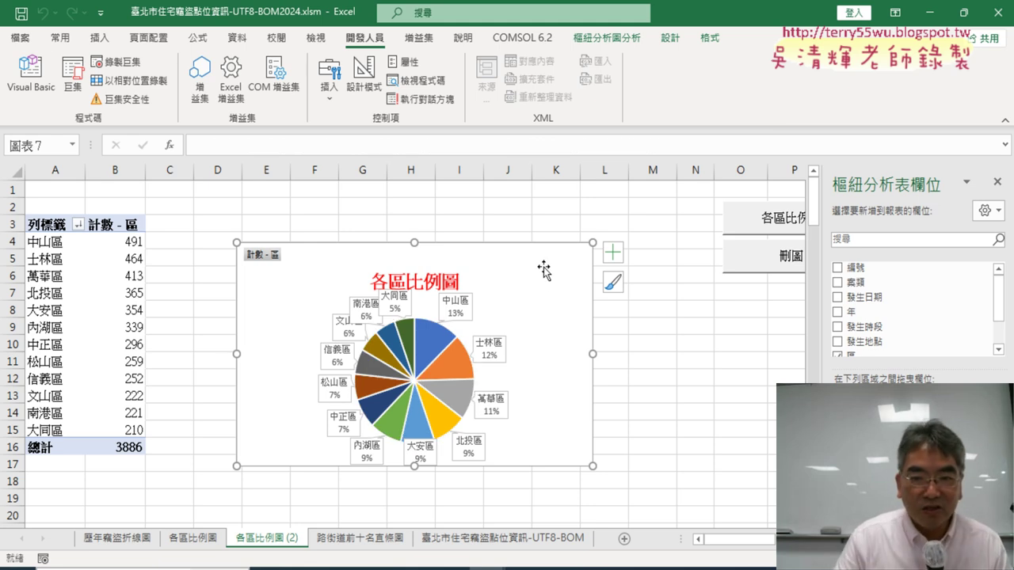
{"action": "key", "text": "Delete"}
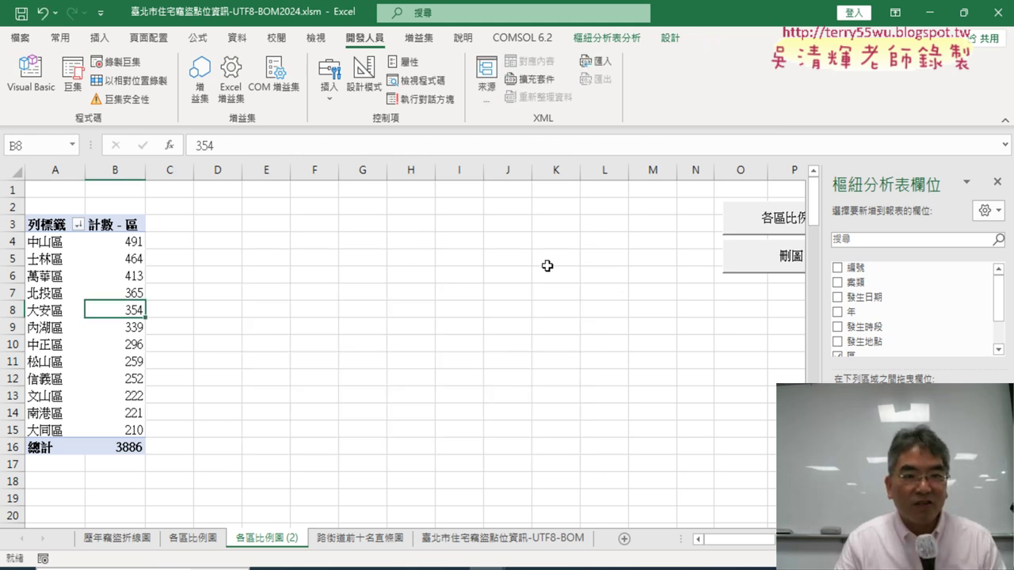
Run the macro again to recreate the chart, then reselect 各區比例圖巨集 in Macros
{"action": "left_click", "coordinate": [72, 75]}
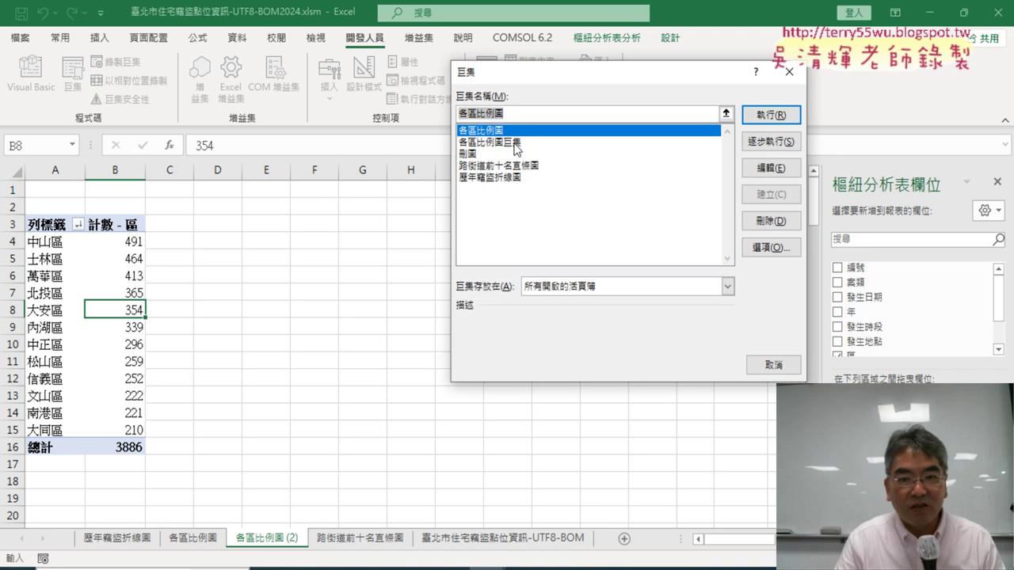
{"action": "left_click", "coordinate": [516, 142]}
{"action": "left_click", "coordinate": [765, 115]}
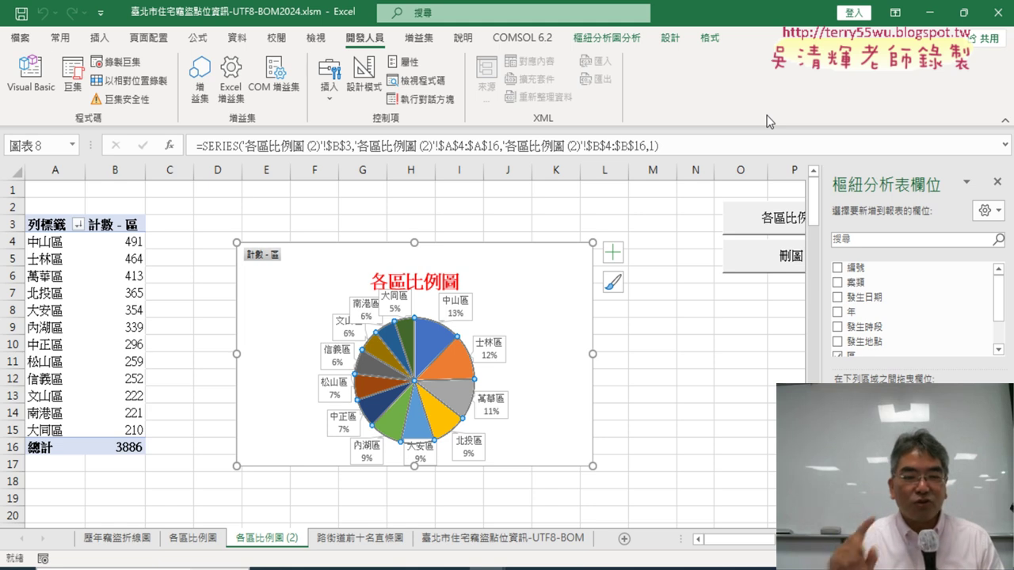
{"action": "left_click", "coordinate": [72, 86]}
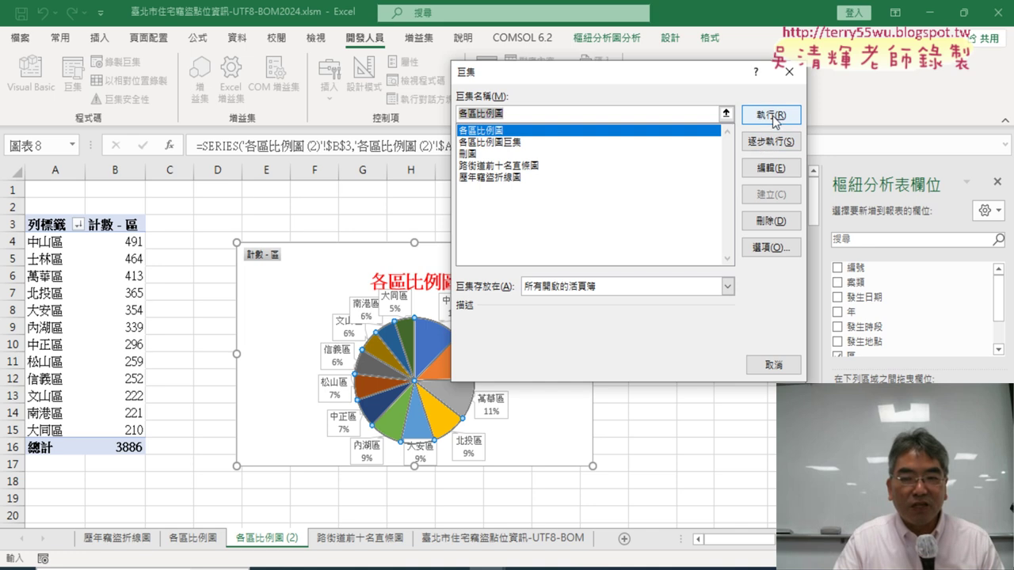
{"action": "left_click", "coordinate": [519, 147]}
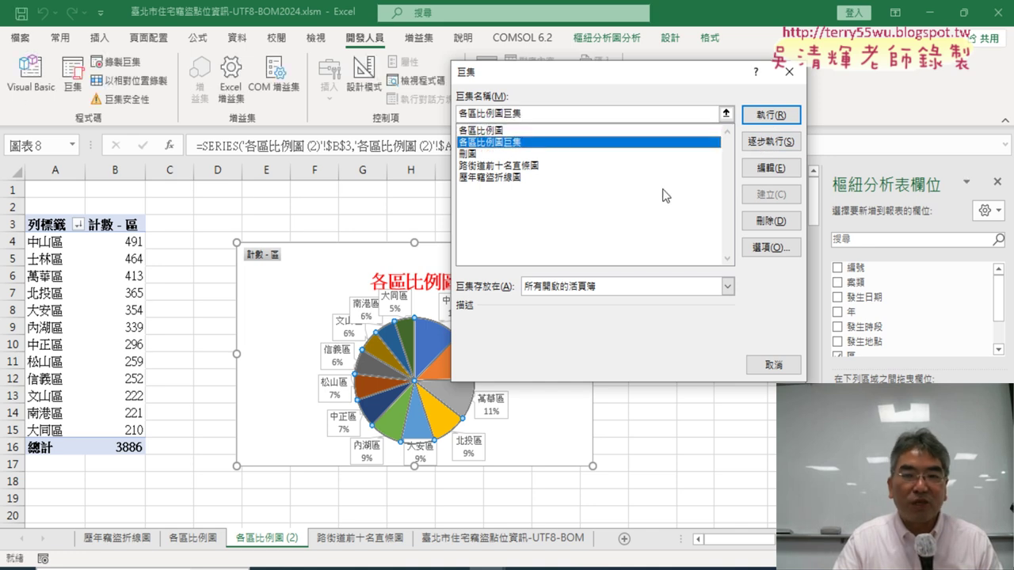
Open the 各區比例圖巨集 code for editing and arrange the VBA window and Project pane
{"action": "left_click", "coordinate": [771, 168]}
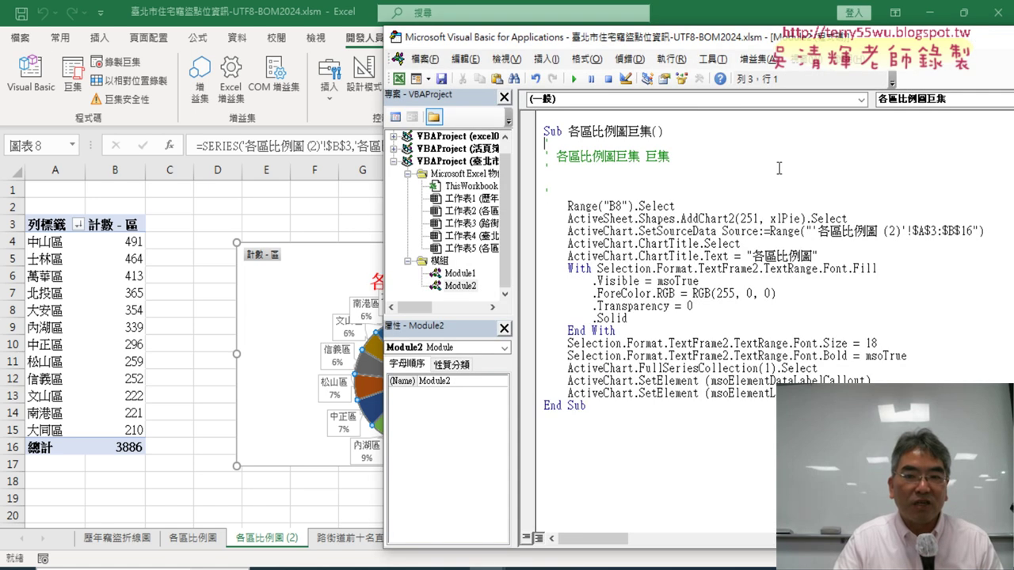
{"action": "left_click_drag", "start_coordinate": [661, 44], "coordinate": [323, 41]}
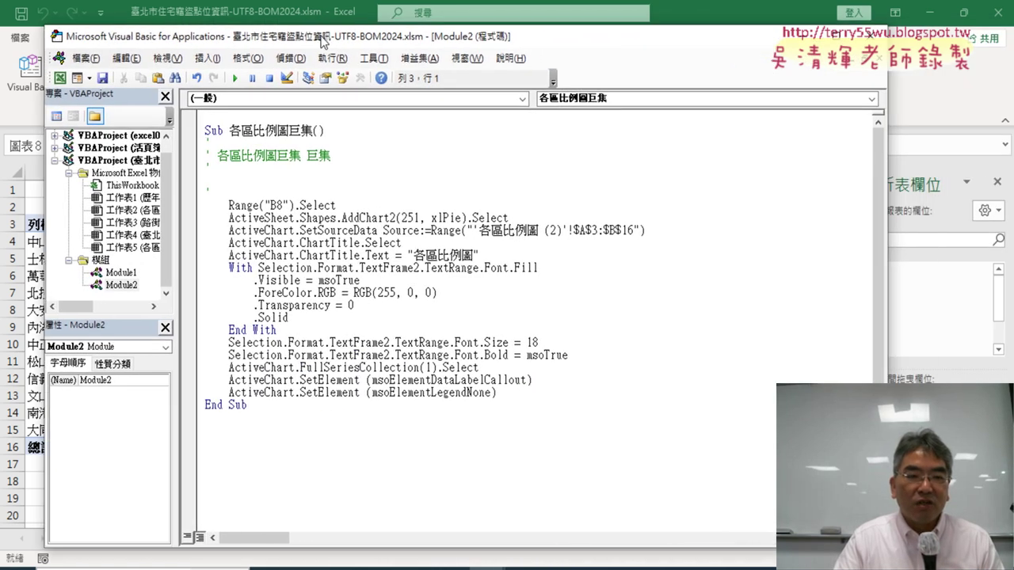
{"action": "left_click_drag", "start_coordinate": [135, 327], "coordinate": [136, 354]}
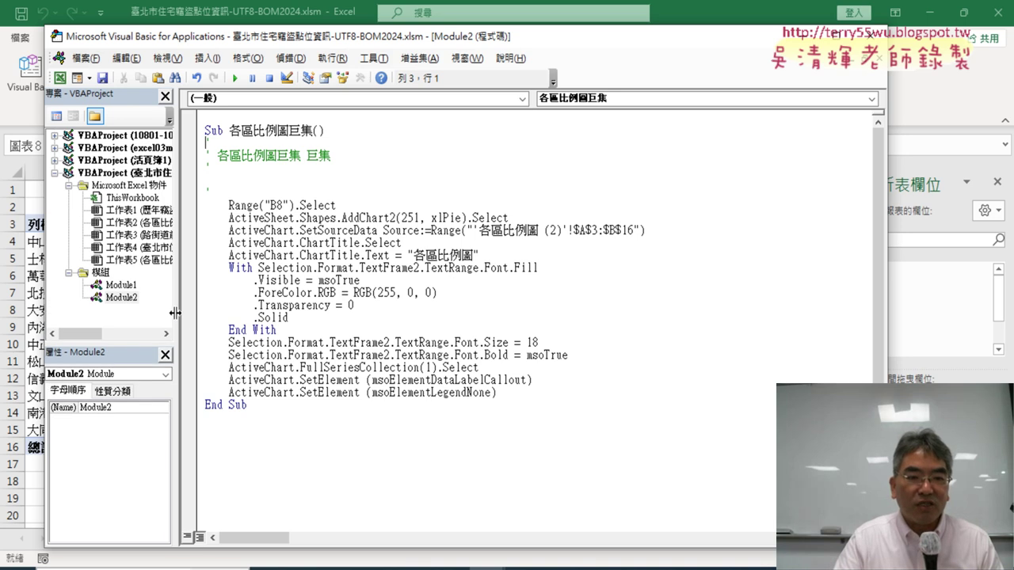
{"action": "left_click_drag", "start_coordinate": [174, 312], "coordinate": [236, 313]}
Open Module2's code and select the recorded comment lines under the Sub line
{"action": "left_click", "coordinate": [121, 298]}
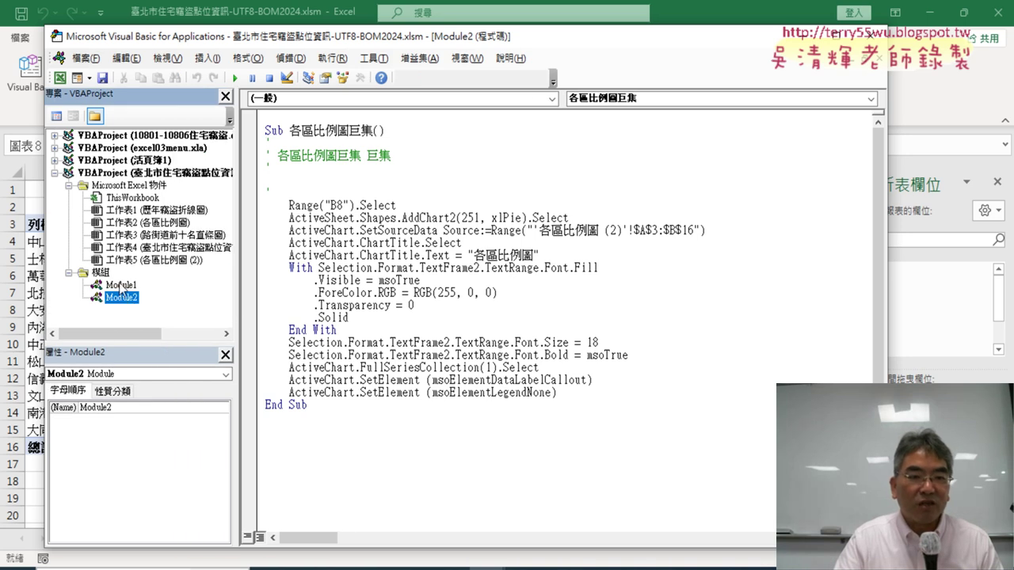
{"action": "left_click", "coordinate": [121, 285]}
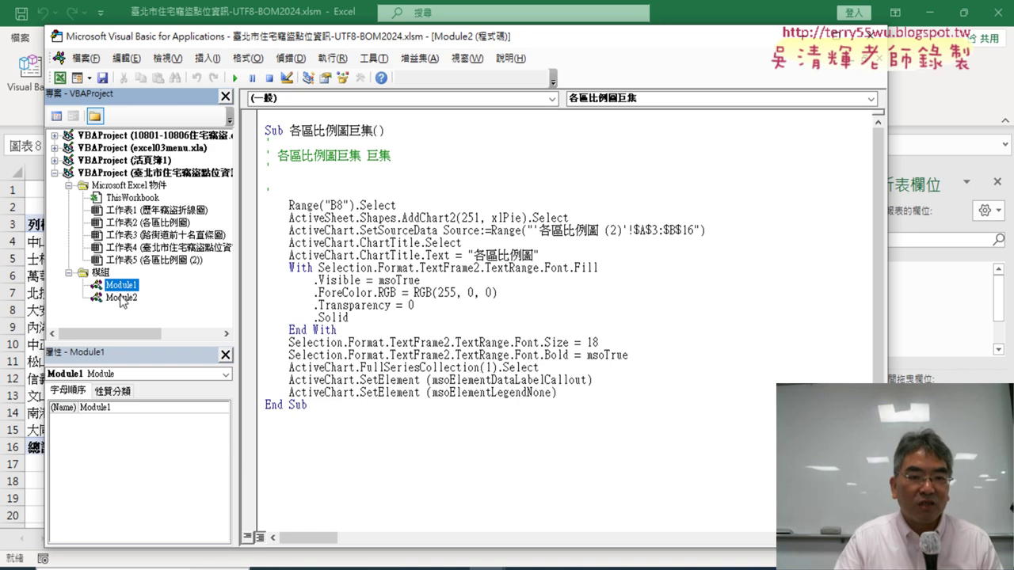
{"action": "double_click", "coordinate": [121, 298]}
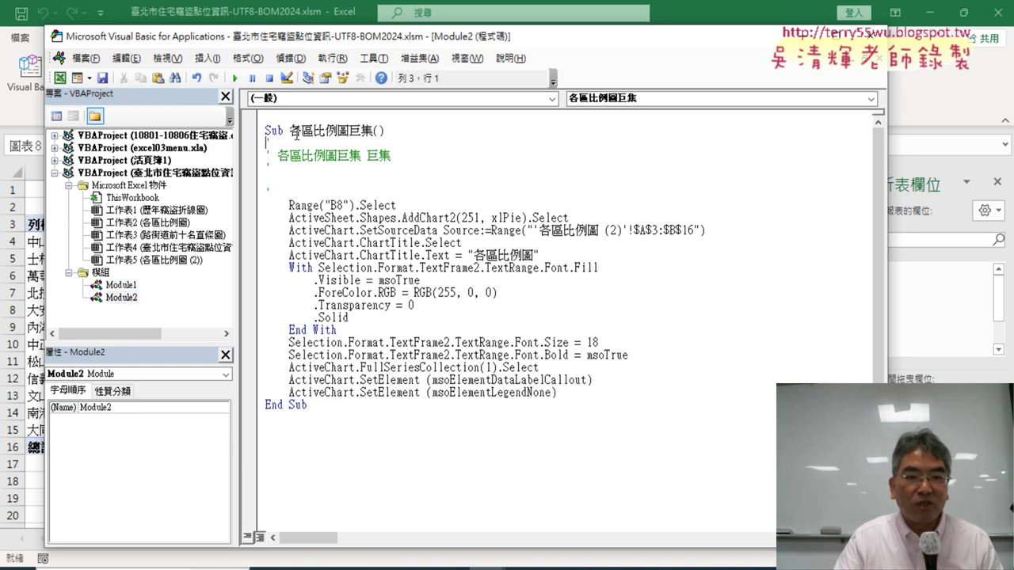
{"action": "left_click_drag", "start_coordinate": [295, 135], "coordinate": [358, 134]}
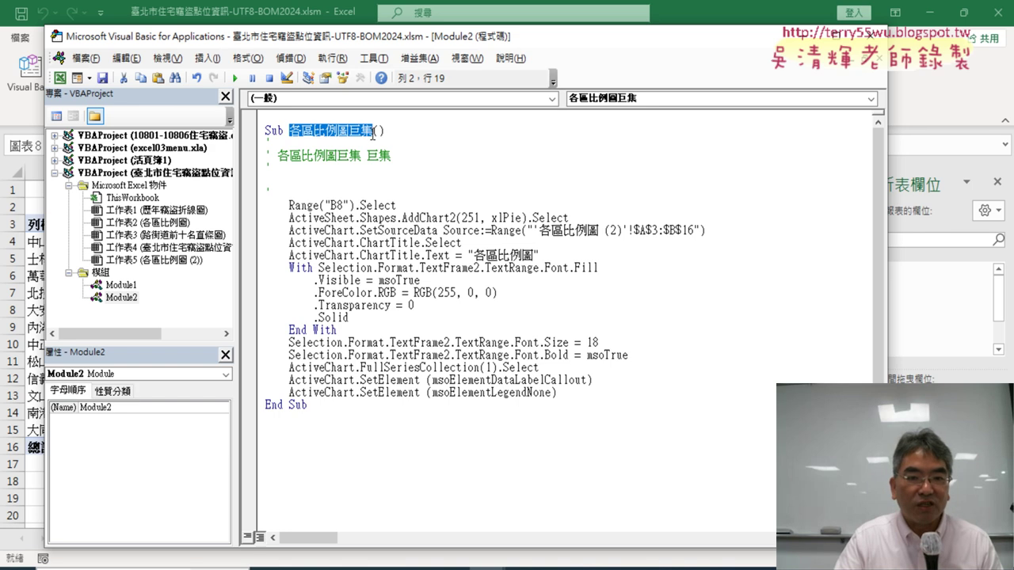
{"action": "key", "text": "shift+Home"}
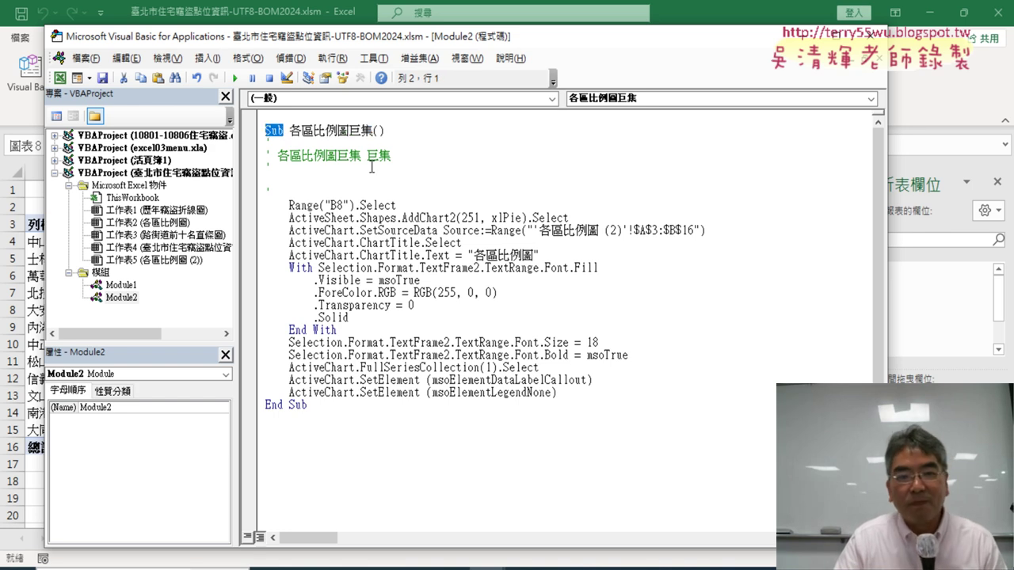
{"action": "left_click_drag", "start_coordinate": [293, 187], "coordinate": [254, 152]}
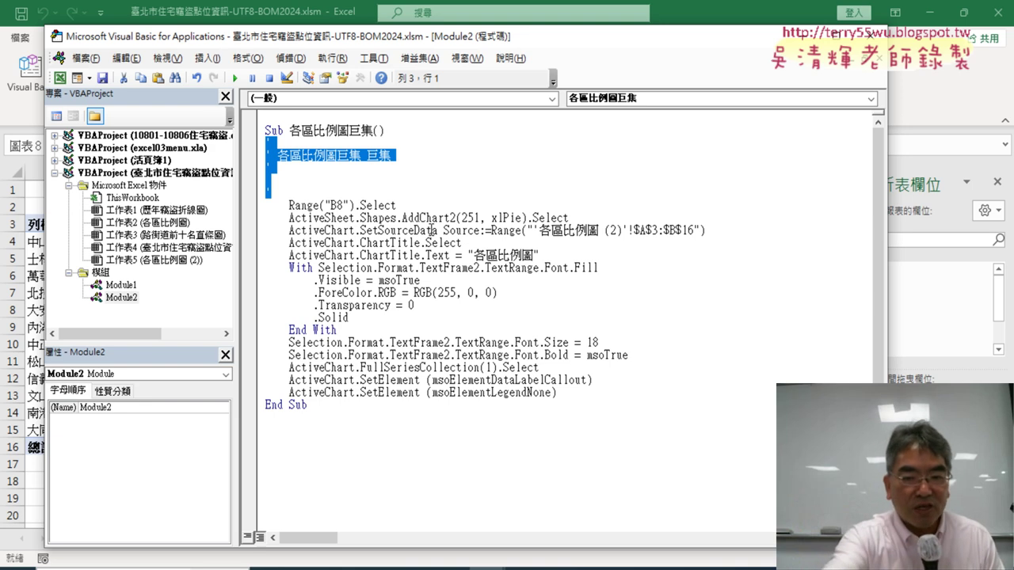
Replace the recorded comments with step comments '1. and '2. around Range("B8").Select
{"action": "key", "text": "Delete"}
{"action": "type", "text": "'1."}
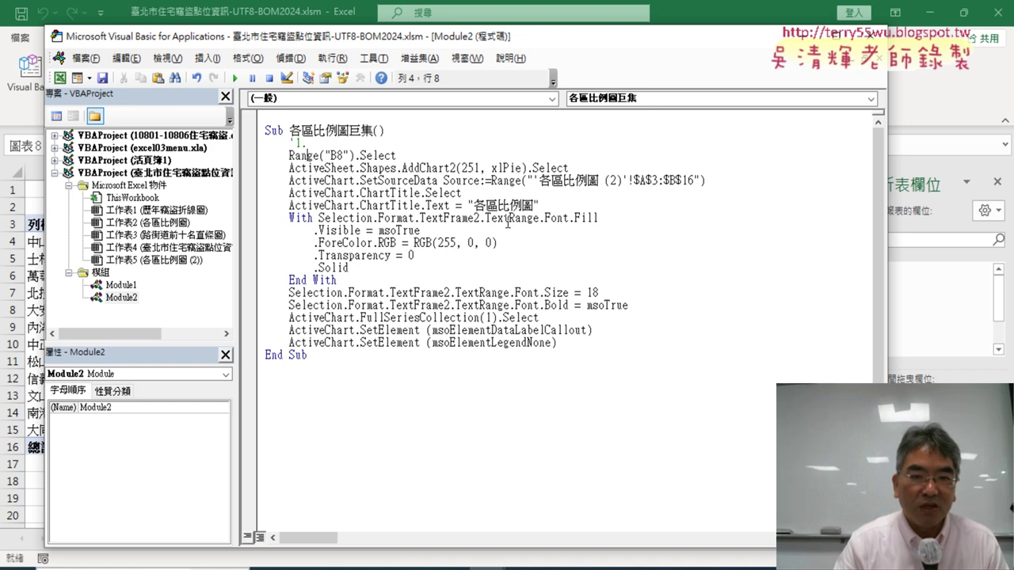
{"action": "left_click", "coordinate": [427, 155]}
{"action": "key", "text": "Return"}
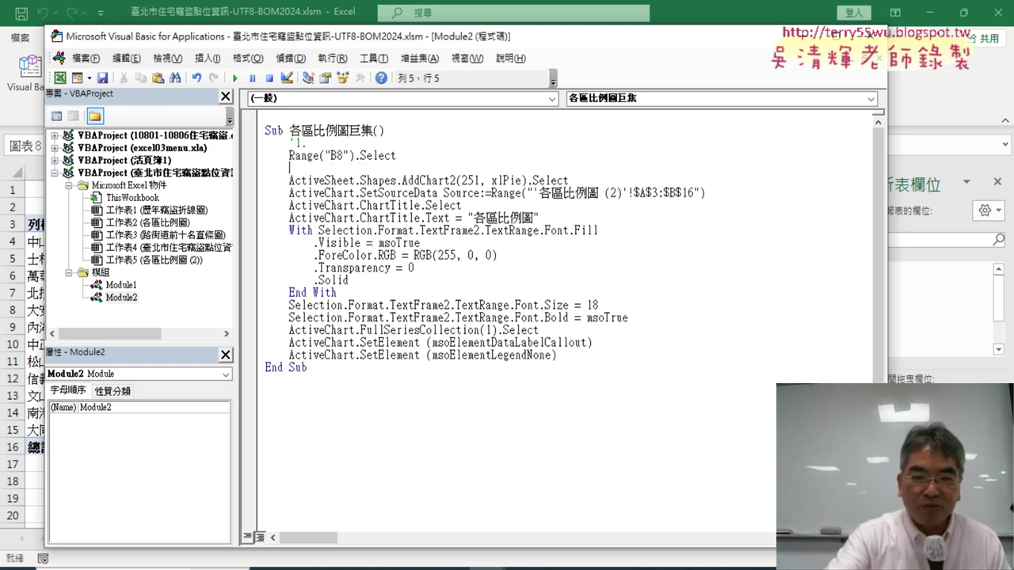
{"action": "type", "text": "'2."}
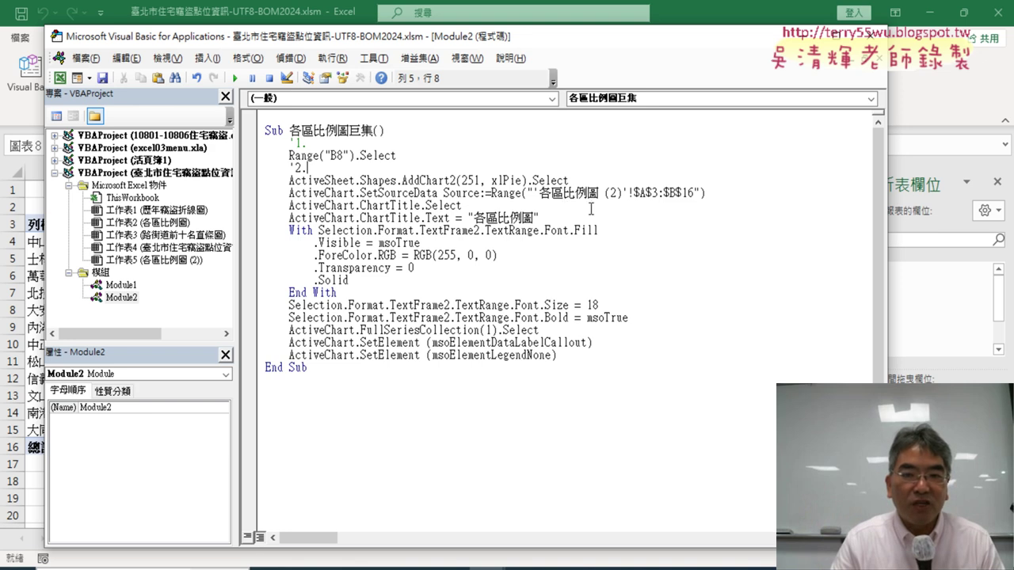
{"action": "mouse_move", "coordinate": [533, 38]}
{"action": "left_mouse_down"}
{"action": "mouse_move", "coordinate": [723, 44]}
{"action": "mouse_move", "coordinate": [681, 38]}
{"action": "left_mouse_up"}
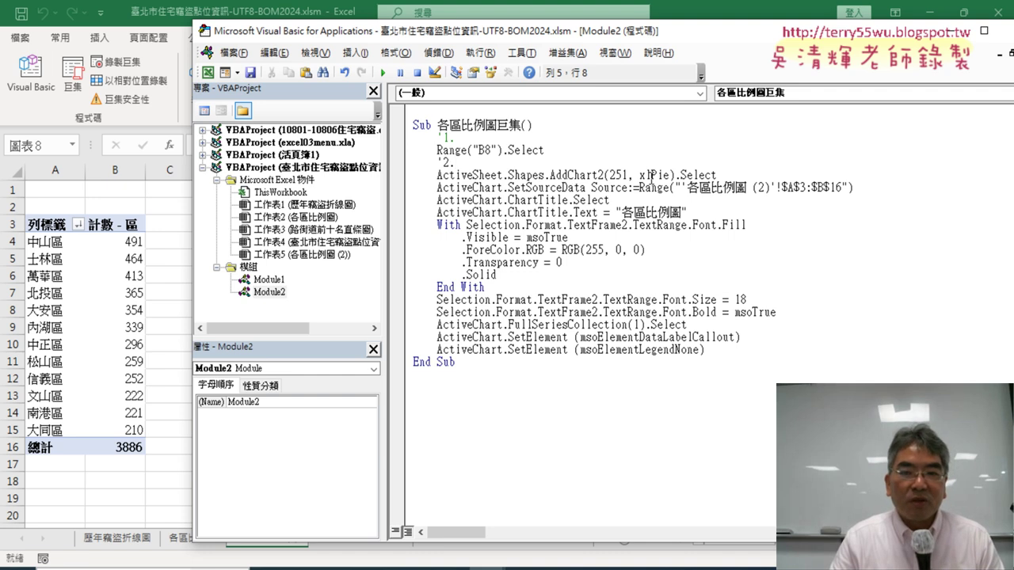
Examine the AddChart2 call's 251 and xlPie arguments, then switch to the browser
{"action": "left_click_drag", "start_coordinate": [670, 175], "coordinate": [608, 174]}
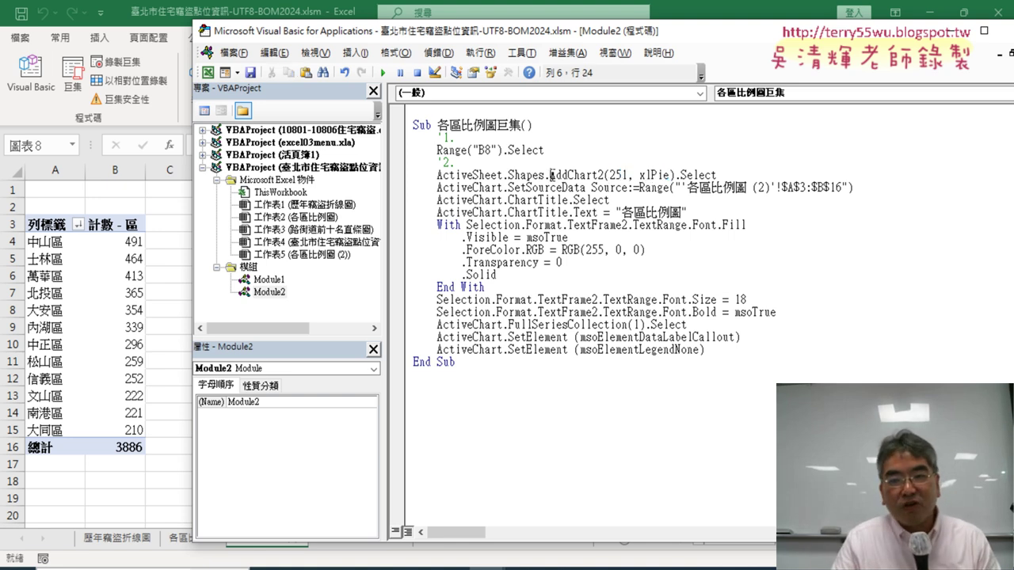
{"action": "left_click_drag", "start_coordinate": [550, 175], "coordinate": [605, 175]}
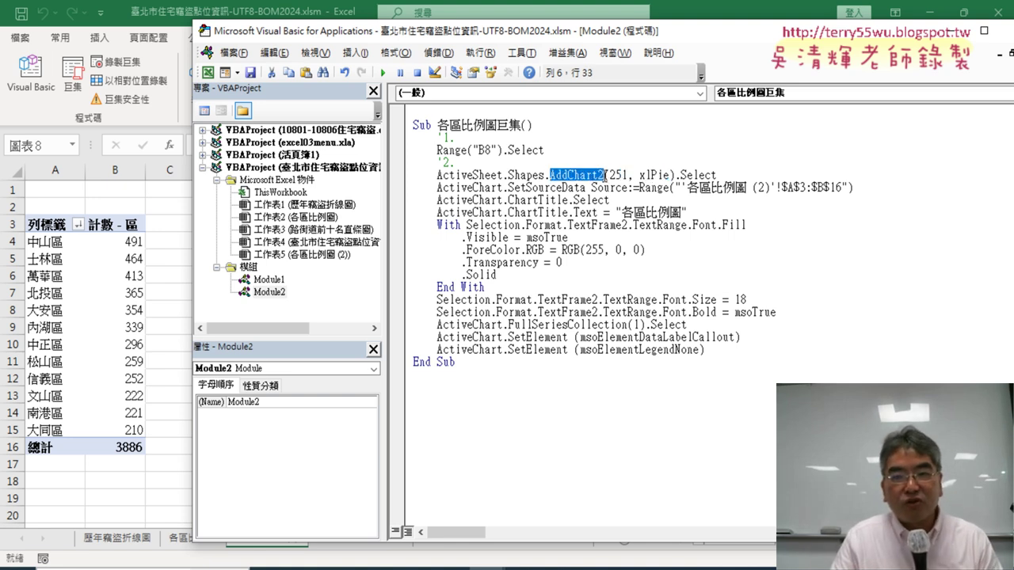
{"action": "left_click", "coordinate": [671, 175]}
{"action": "left_click", "coordinate": [596, 175]}
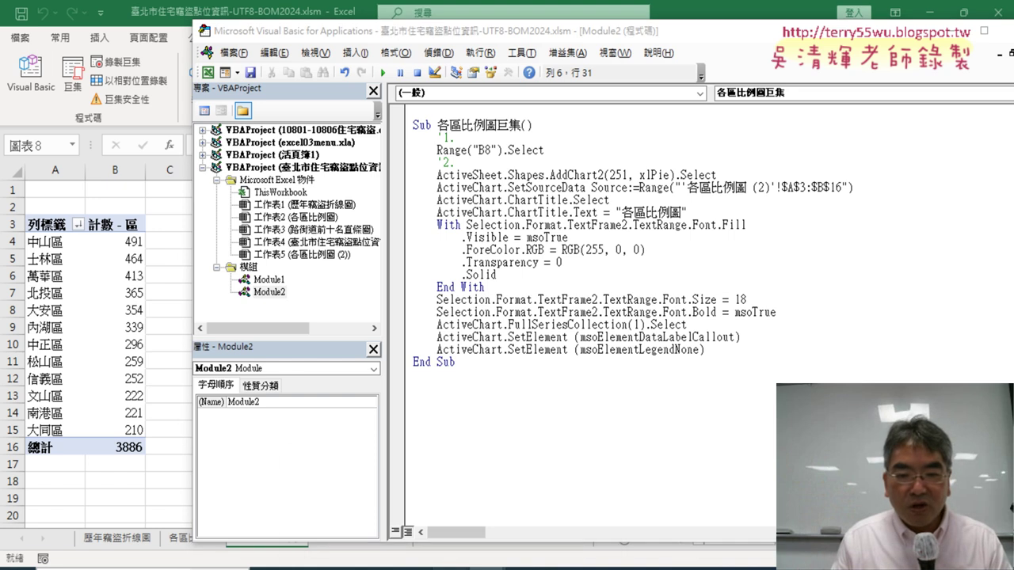
{"action": "left_click", "coordinate": [373, 523]}
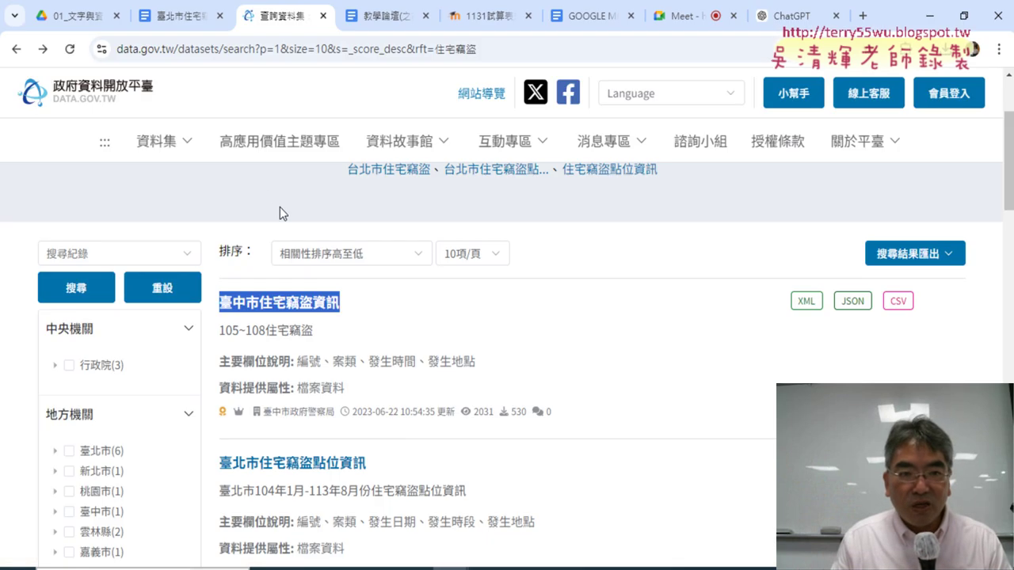
Open the 臺北市住宅竊盜點位資訊 notes and scroll down to the Sub 樞紐圖 code
{"action": "left_click", "coordinate": [193, 26]}
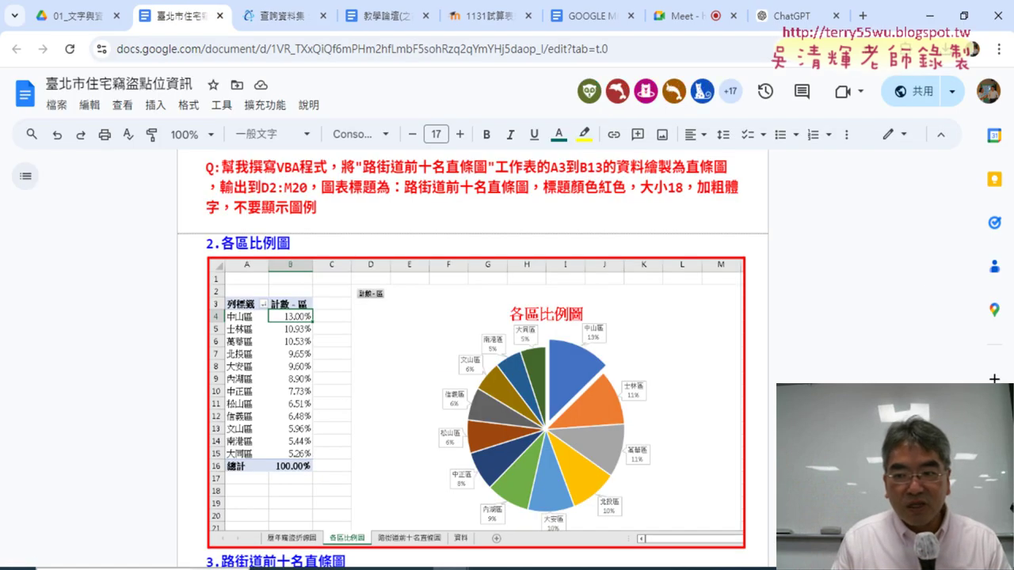
{"action": "scroll", "coordinate": [473, 356], "scroll_direction": "down", "scroll_amount": 5}
{"action": "scroll", "coordinate": [473, 356], "scroll_direction": "down", "scroll_amount": 5}
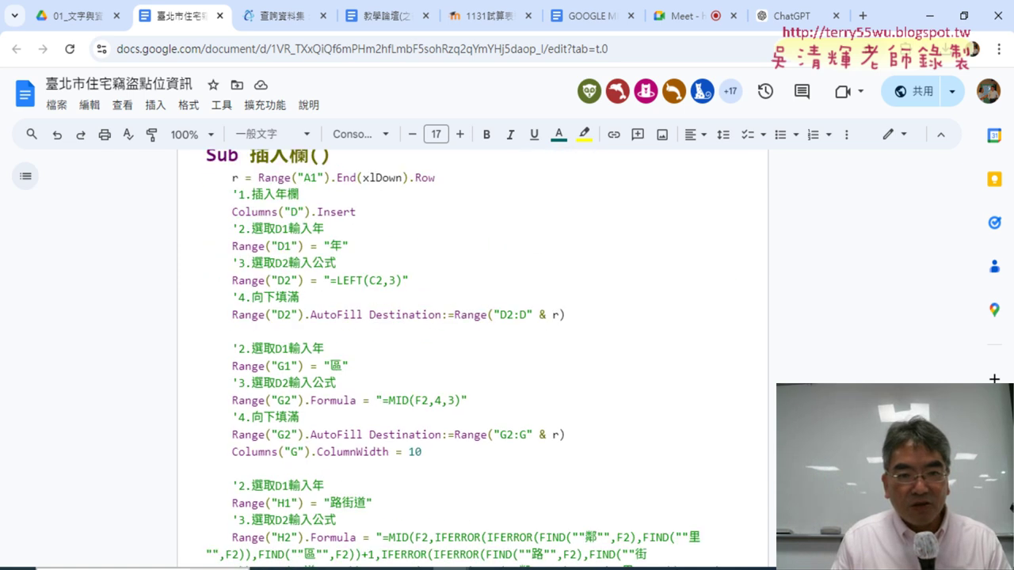
{"action": "scroll", "coordinate": [473, 357], "scroll_direction": "down", "scroll_amount": 5}
{"action": "scroll", "coordinate": [473, 356], "scroll_direction": "down", "scroll_amount": 5}
{"action": "scroll", "coordinate": [473, 356], "scroll_direction": "down", "scroll_amount": 5}
{"action": "scroll", "coordinate": [473, 357], "scroll_direction": "down", "scroll_amount": 2}
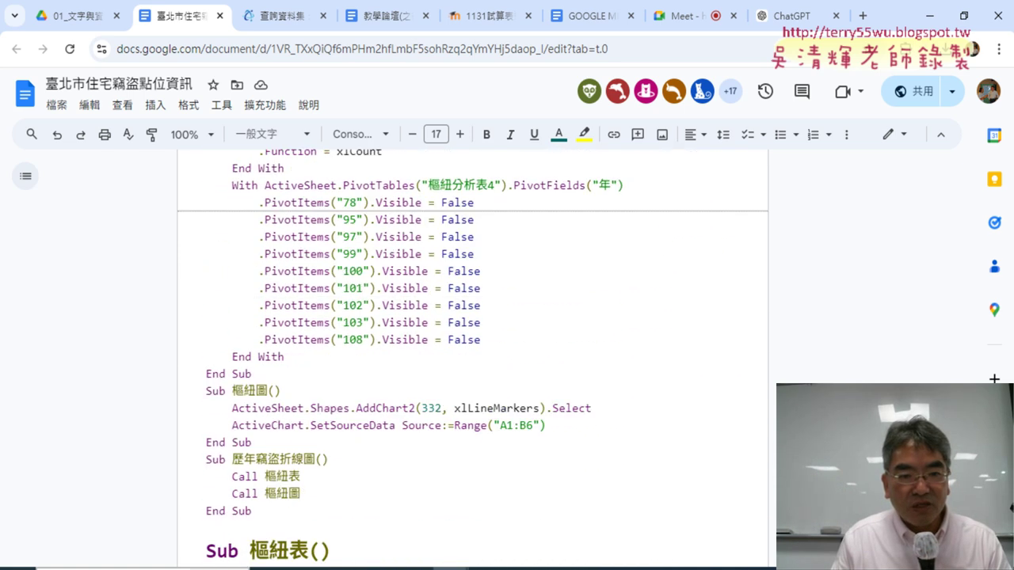
{"action": "scroll", "coordinate": [473, 356], "scroll_direction": "down", "scroll_amount": 1}
{"action": "scroll", "coordinate": [473, 357], "scroll_direction": "down", "scroll_amount": 3}
{"action": "scroll", "coordinate": [472, 356], "scroll_direction": "down", "scroll_amount": 2}
{"action": "scroll", "coordinate": [473, 357], "scroll_direction": "down", "scroll_amount": 3}
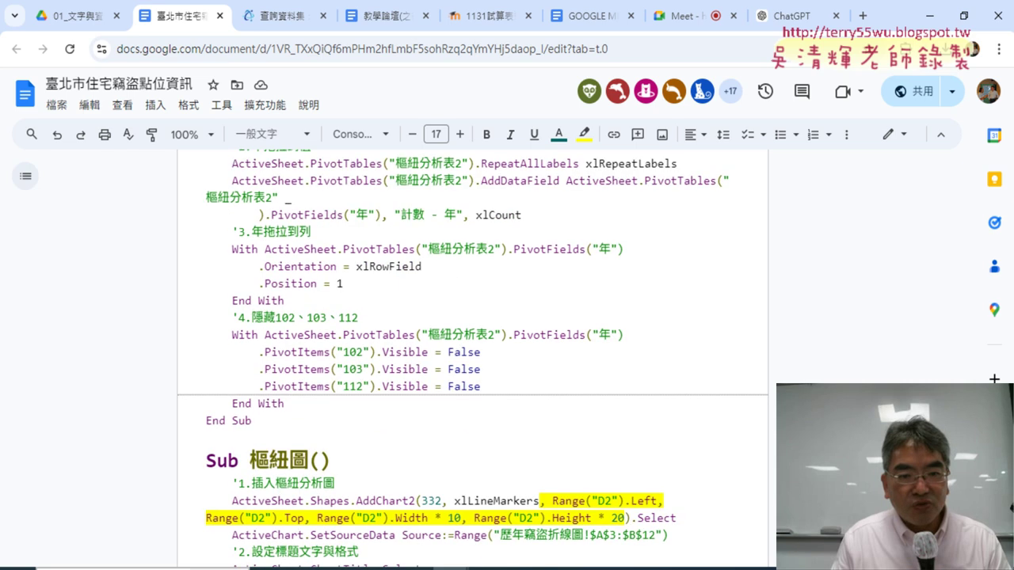
{"action": "scroll", "coordinate": [473, 356], "scroll_direction": "down", "scroll_amount": 3}
{"action": "scroll", "coordinate": [473, 356], "scroll_direction": "down", "scroll_amount": 2}
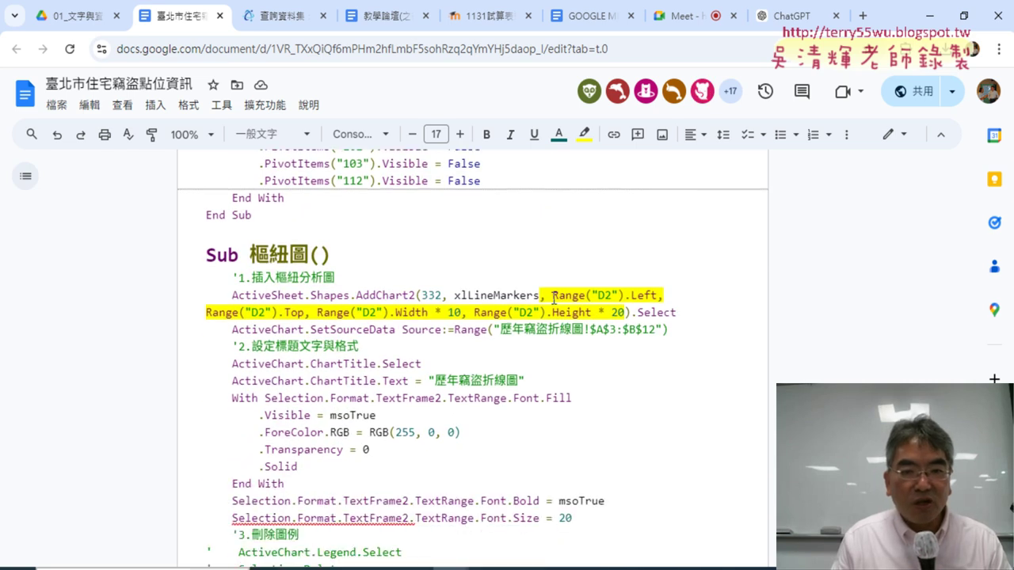
Select the Range("D2") Left, Top, Width * 10 and Height * 20 arguments for copying
{"action": "left_click_drag", "start_coordinate": [538, 298], "coordinate": [624, 312]}
{"action": "key", "text": "ctrl+c"}
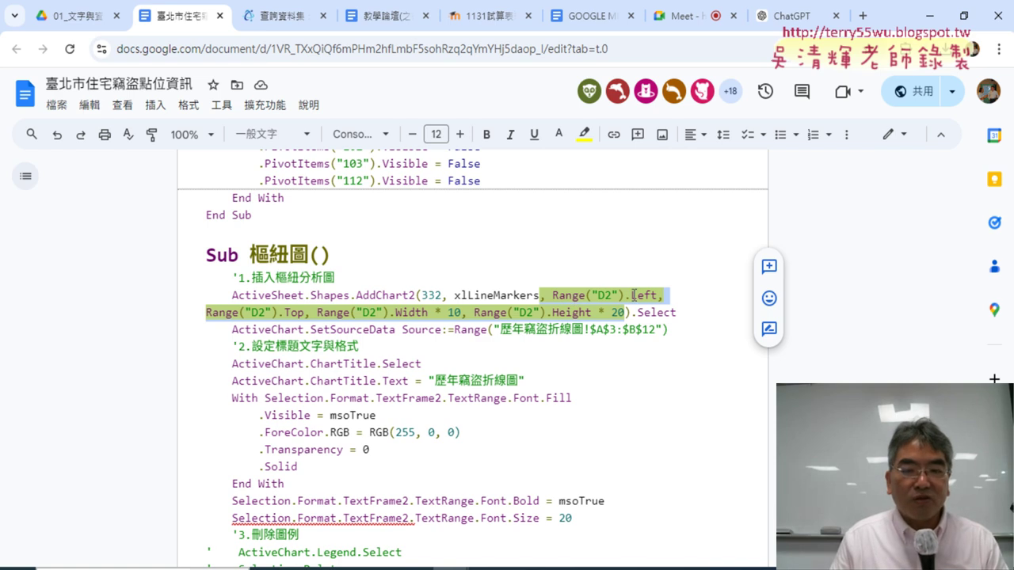
{"action": "left_click", "coordinate": [586, 295]}
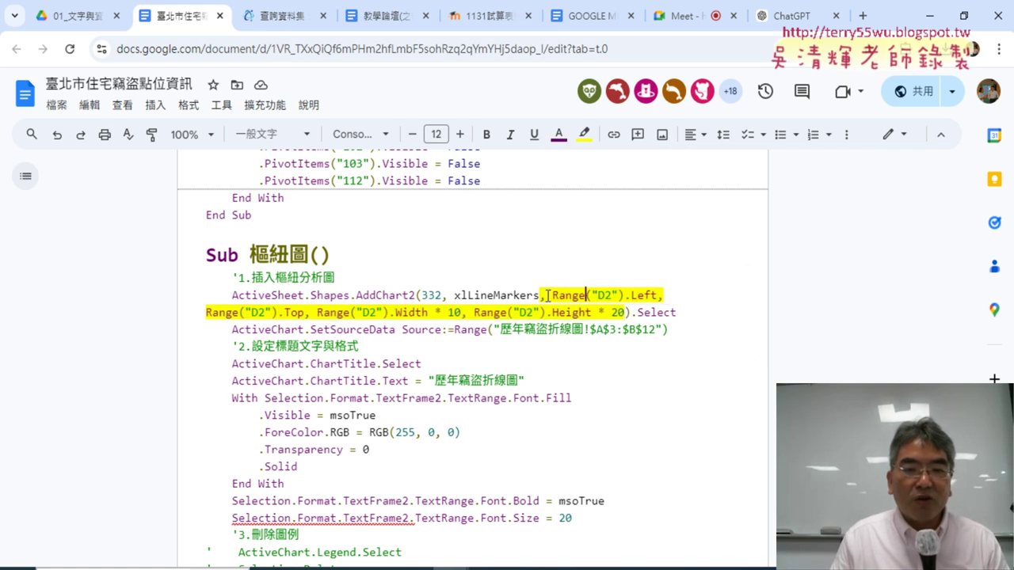
{"action": "left_click_drag", "start_coordinate": [551, 295], "coordinate": [659, 296]}
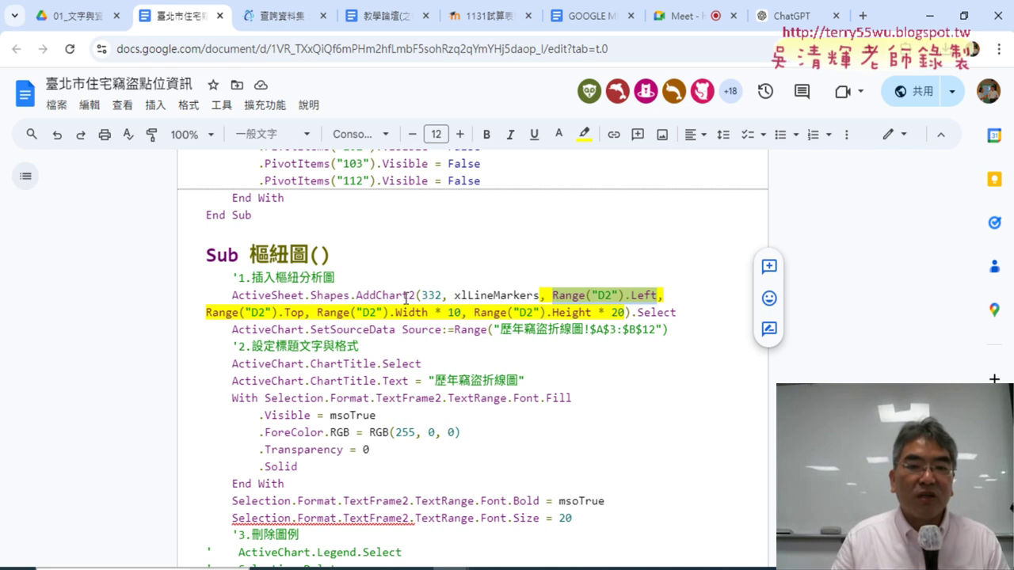
{"action": "left_click_drag", "start_coordinate": [301, 317], "coordinate": [562, 299]}
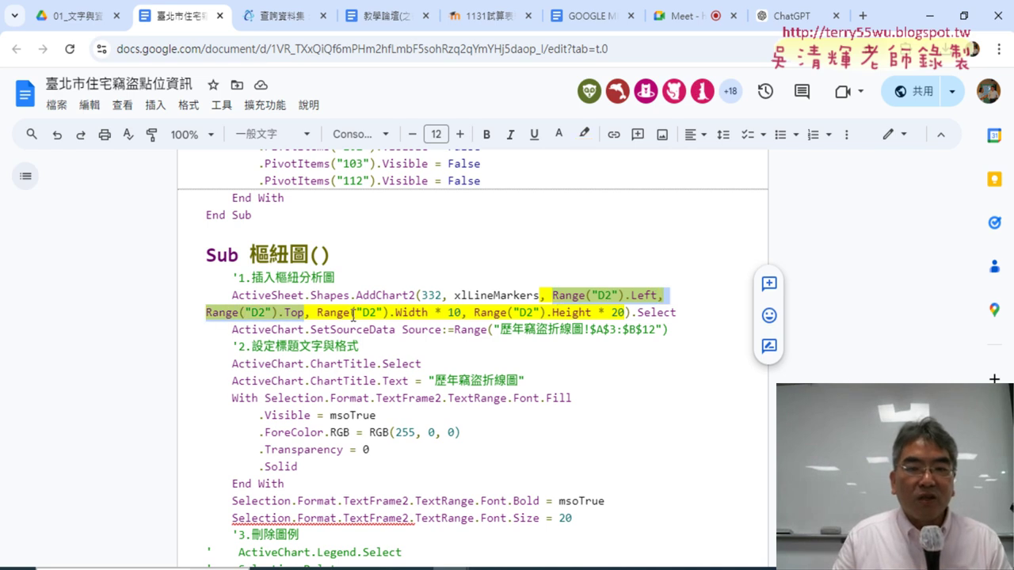
{"action": "left_click_drag", "start_coordinate": [316, 313], "coordinate": [457, 317]}
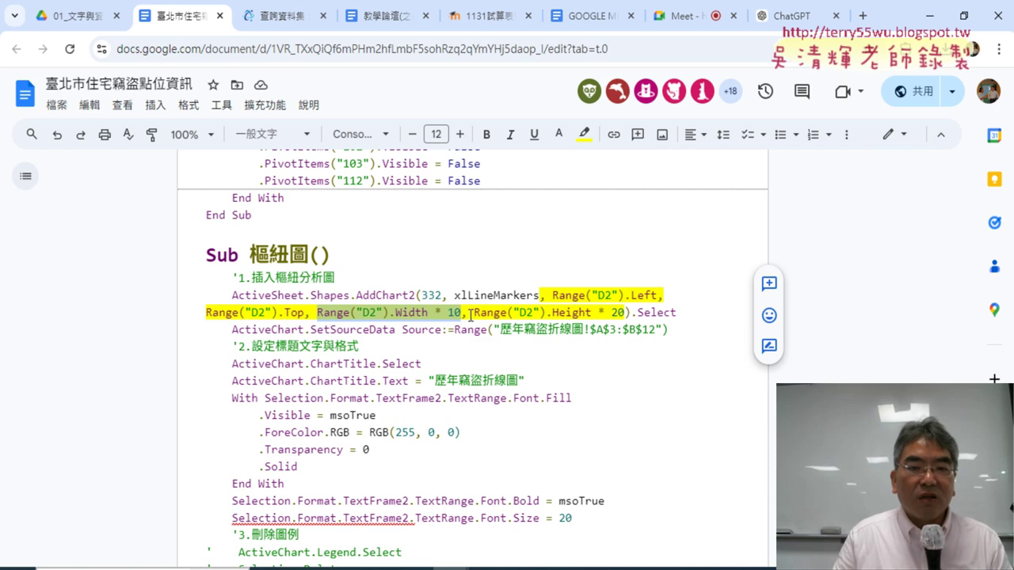
{"action": "left_click_drag", "start_coordinate": [473, 313], "coordinate": [622, 314]}
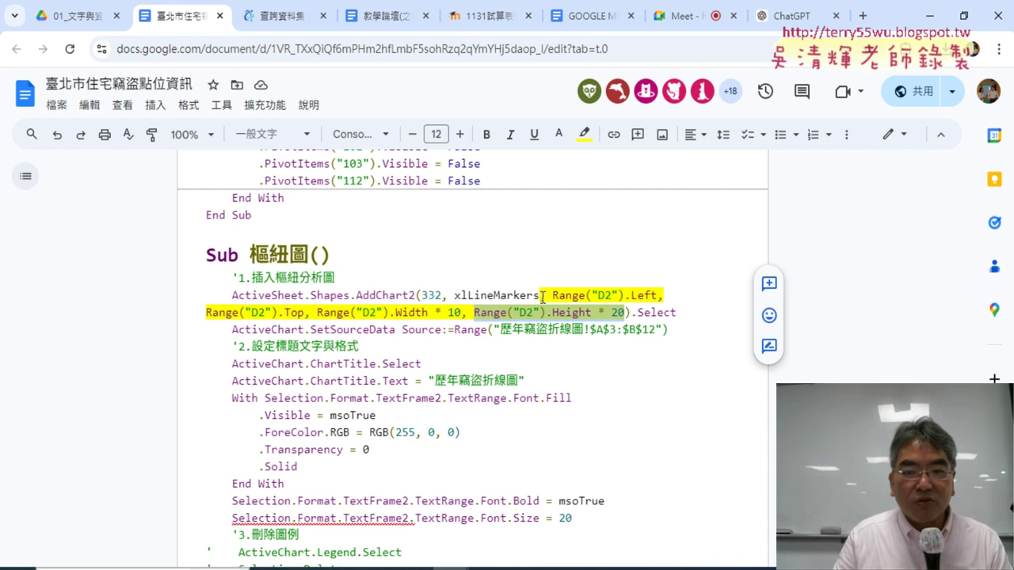
{"action": "left_click_drag", "start_coordinate": [540, 296], "coordinate": [625, 313]}
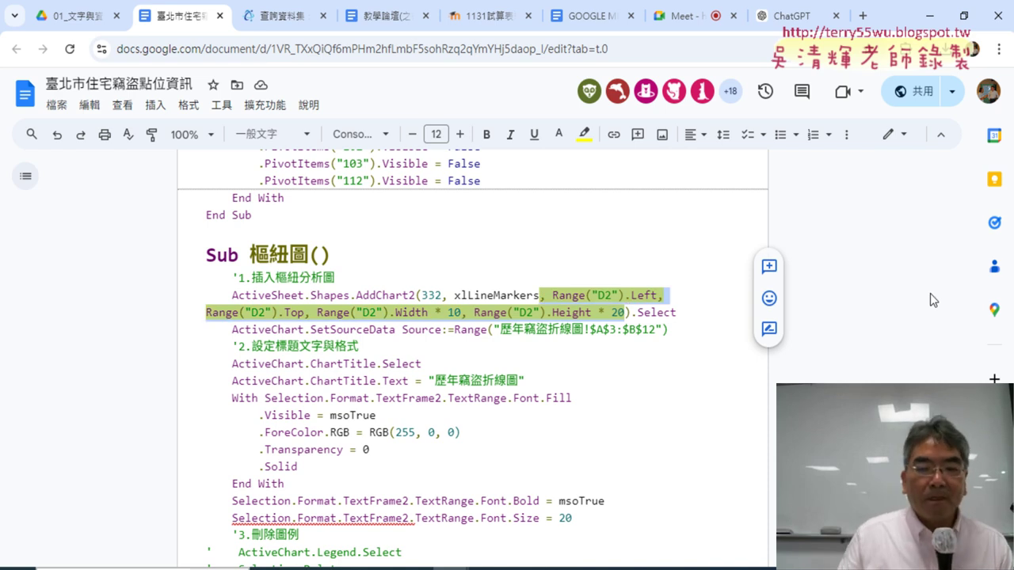
{"action": "left_click", "coordinate": [486, 567]}
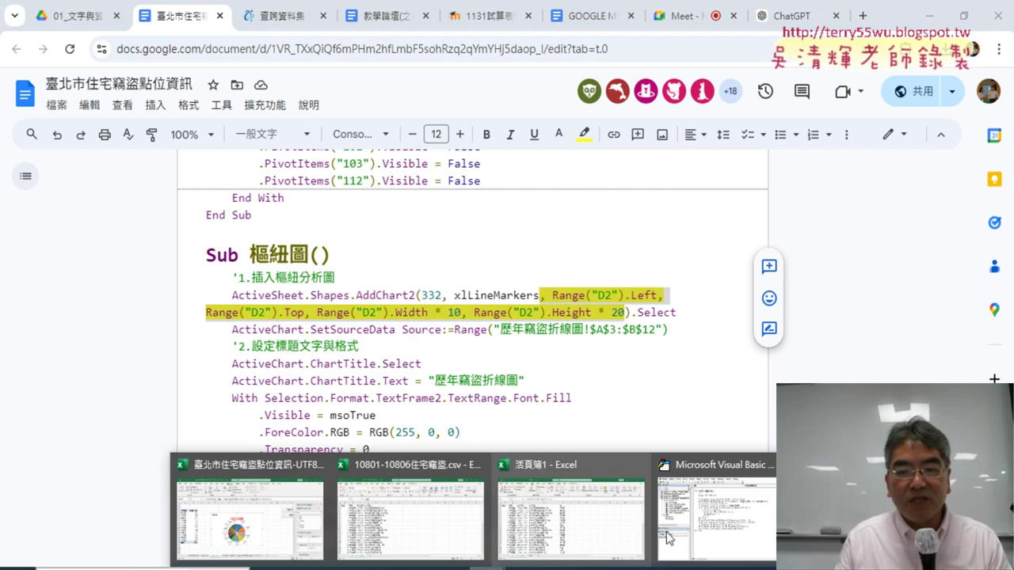
Paste the Range("D2") placement and size arguments after xlPie in the AddChart2 call
{"action": "left_click", "coordinate": [668, 539]}
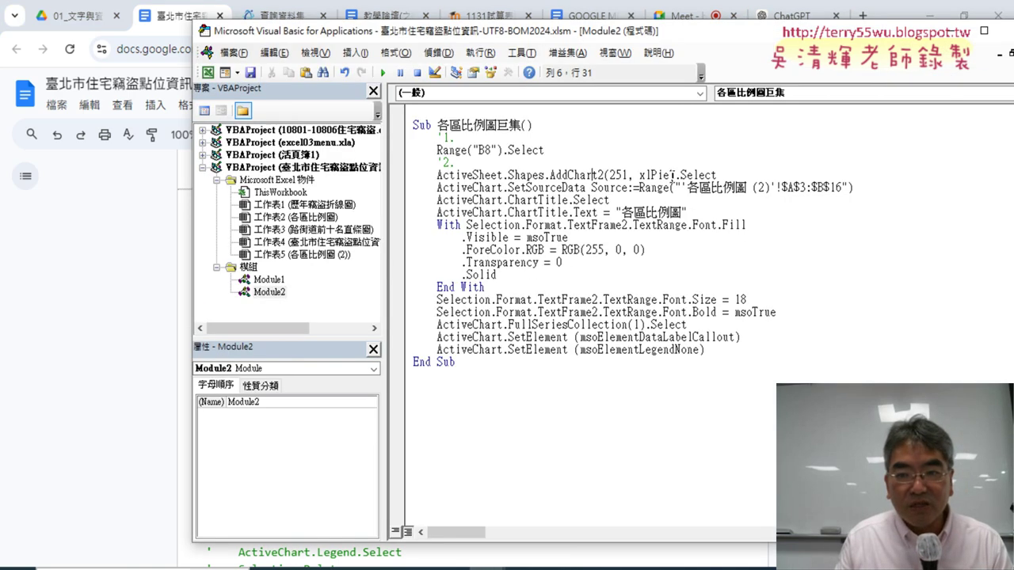
{"action": "left_click", "coordinate": [671, 175]}
{"action": "type", "text": ")"}
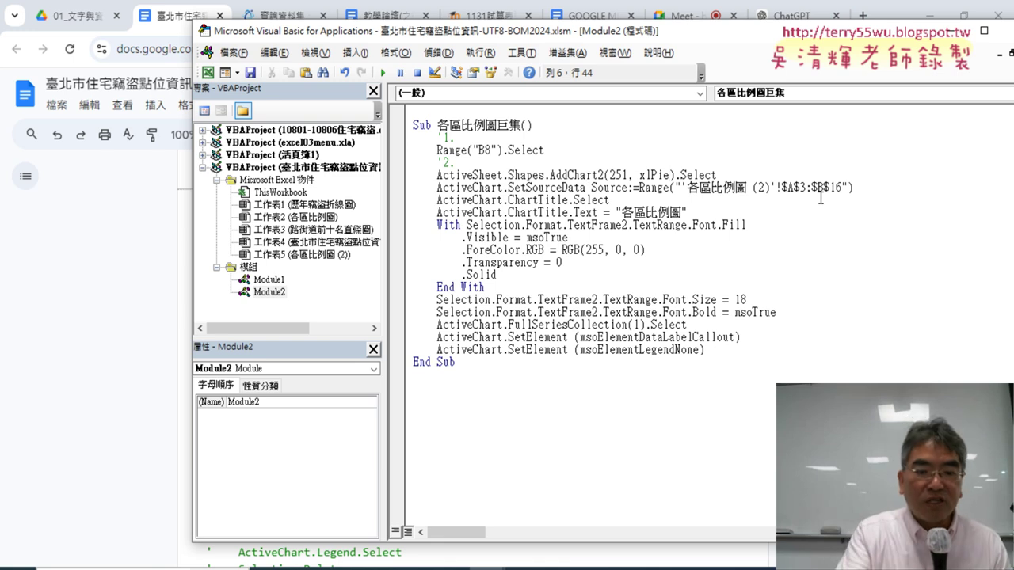
{"action": "key", "text": "ctrl+v"}
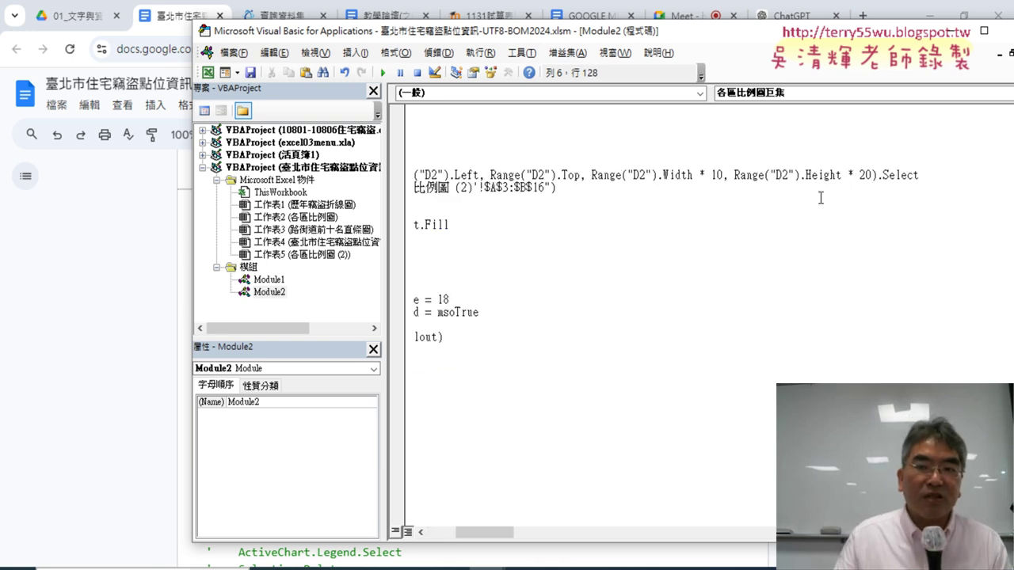
Run the pie-chart macro and view the red-titled 各區比例圖 chart on the sheet
{"action": "key", "text": "alt+Tab"}
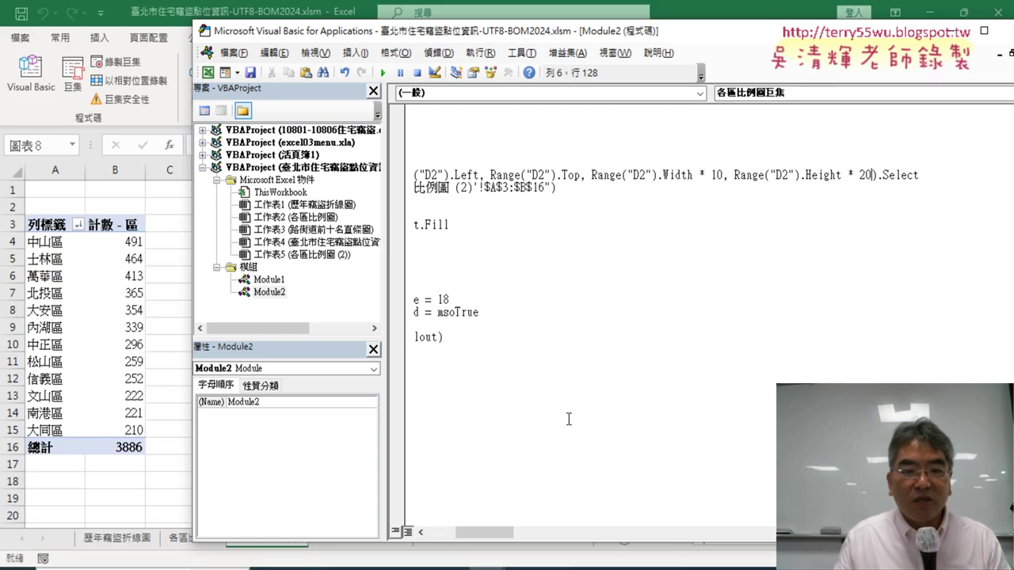
{"action": "left_click_drag", "start_coordinate": [475, 532], "coordinate": [447, 532]}
{"action": "left_click", "coordinate": [499, 286]}
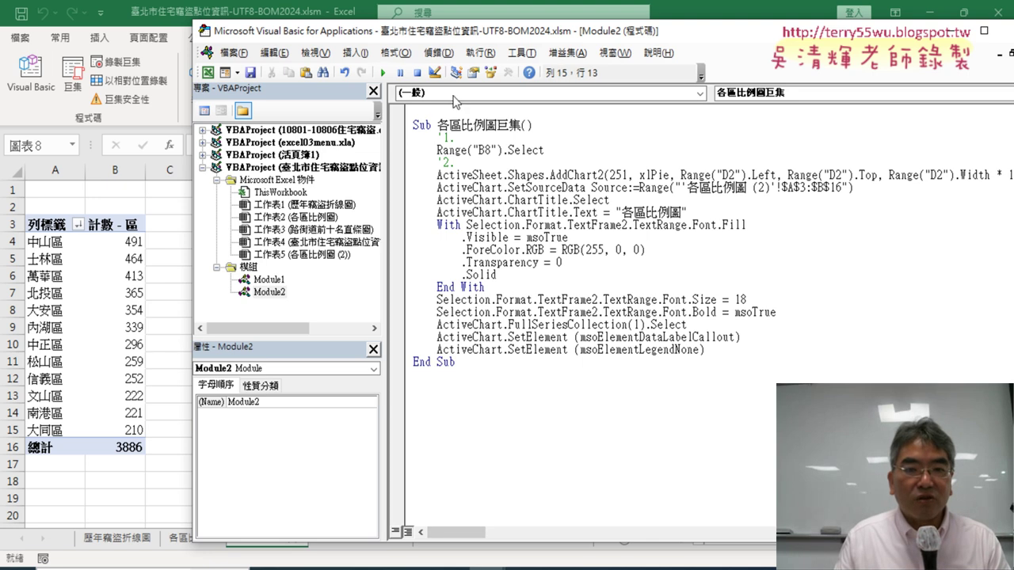
{"action": "left_click", "coordinate": [382, 72]}
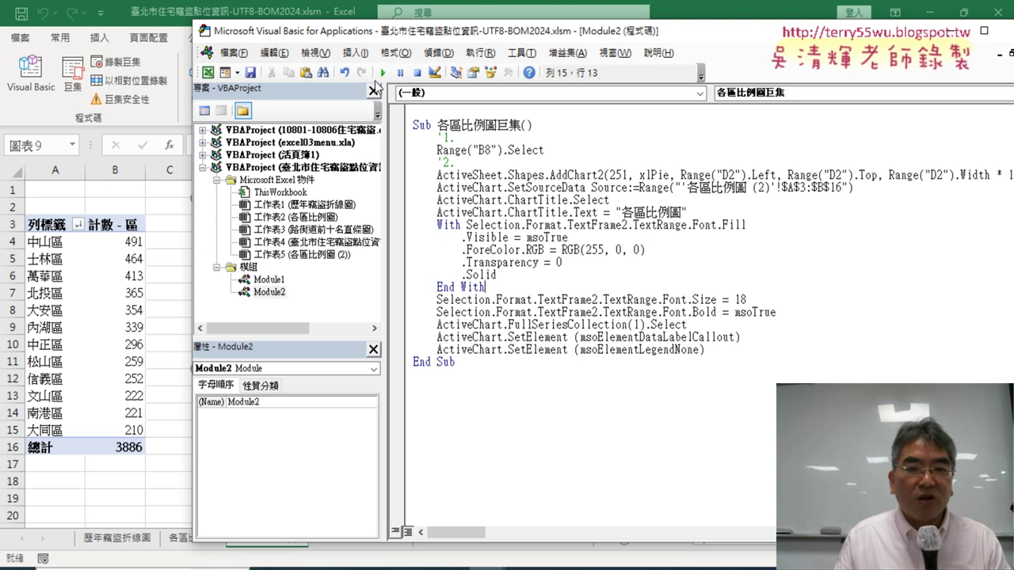
{"action": "left_click", "coordinate": [176, 233]}
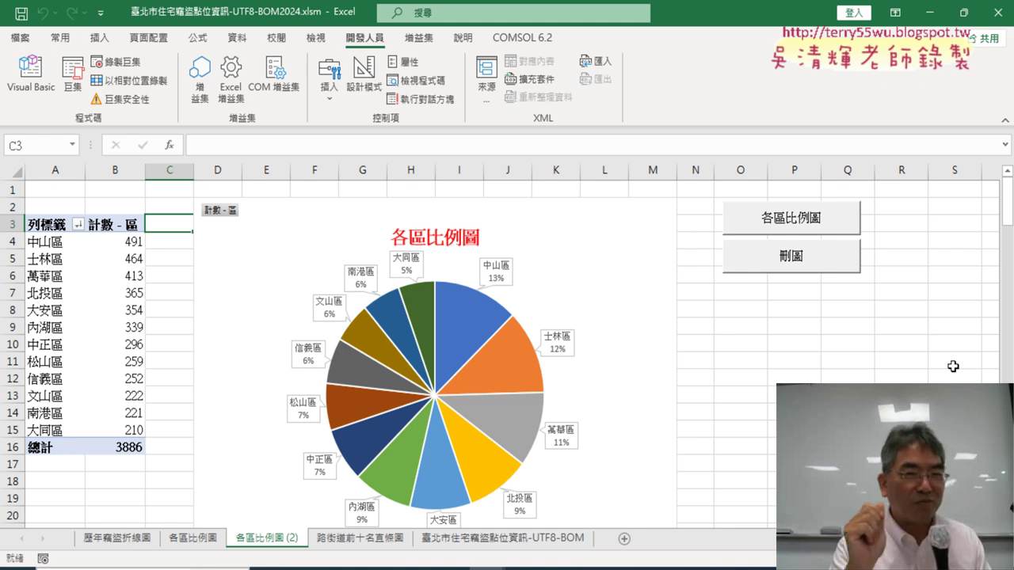
{"action": "left_click", "coordinate": [31, 79]}
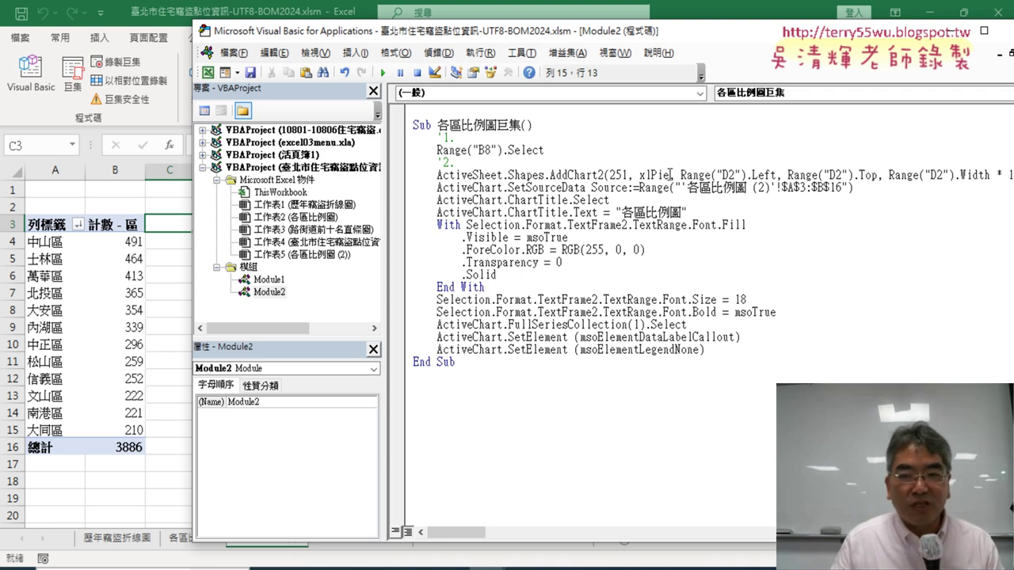
{"action": "left_click_drag", "start_coordinate": [669, 174], "coordinate": [1012, 174]}
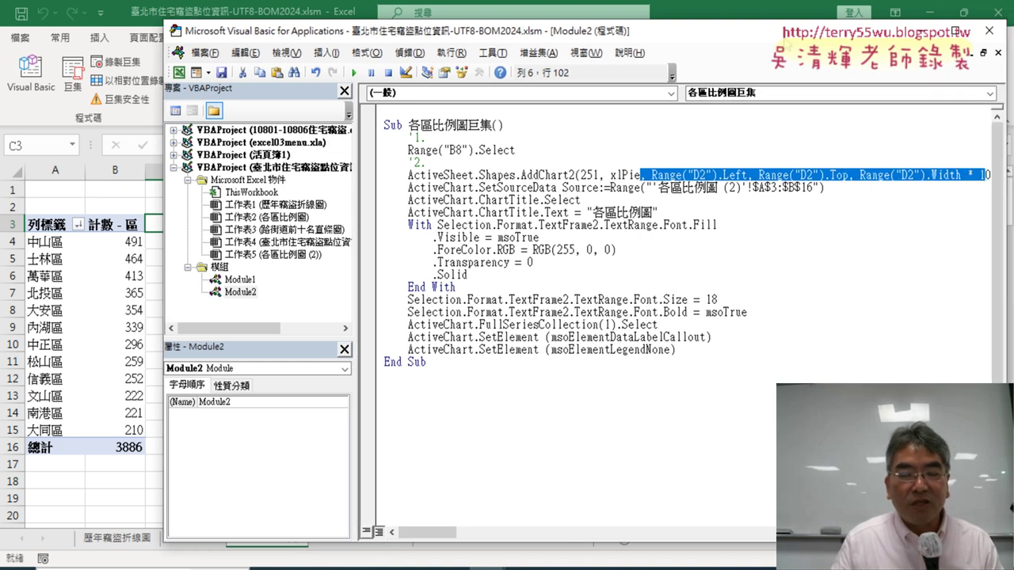
{"action": "left_click_drag", "start_coordinate": [851, 30], "coordinate": [610, 36]}
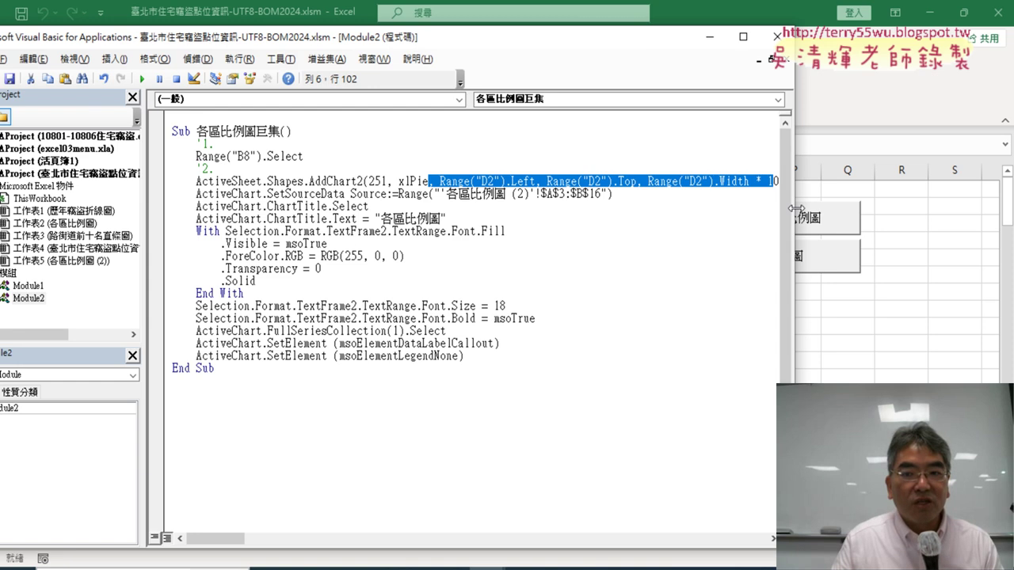
{"action": "mouse_move", "coordinate": [795, 208]}
{"action": "left_mouse_down"}
{"action": "mouse_move", "coordinate": [953, 209]}
{"action": "mouse_move", "coordinate": [861, 181]}
{"action": "mouse_move", "coordinate": [429, 181]}
{"action": "left_mouse_up"}
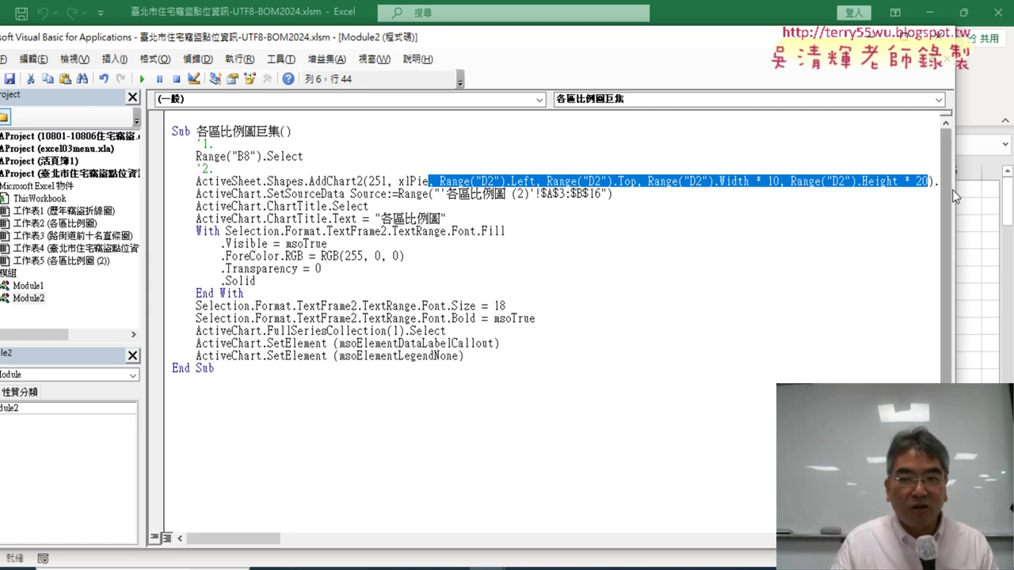
{"action": "left_click_drag", "start_coordinate": [952, 190], "coordinate": [765, 193]}
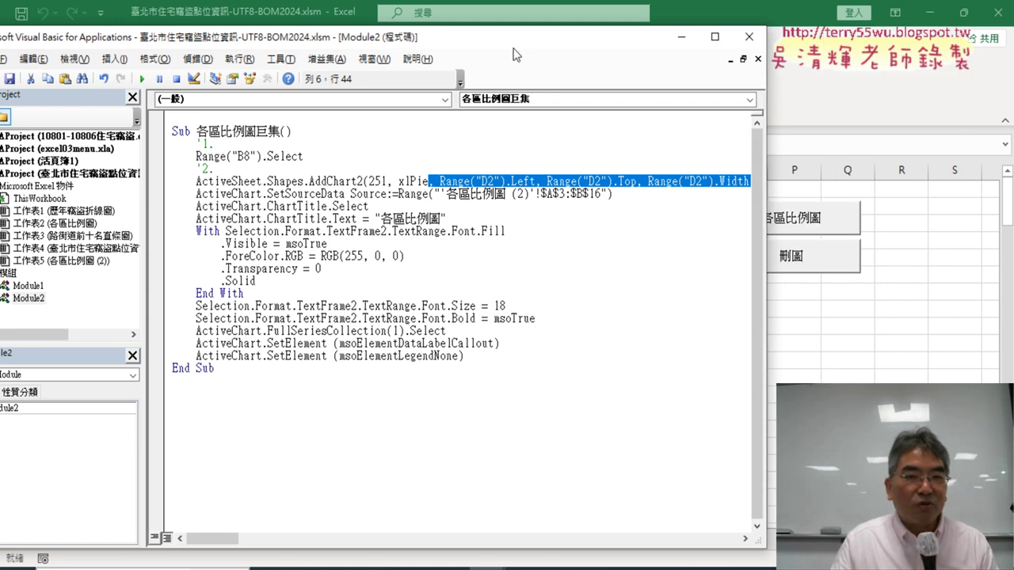
{"action": "left_click_drag", "start_coordinate": [515, 36], "coordinate": [685, 33]}
{"action": "left_click", "coordinate": [851, 34]}
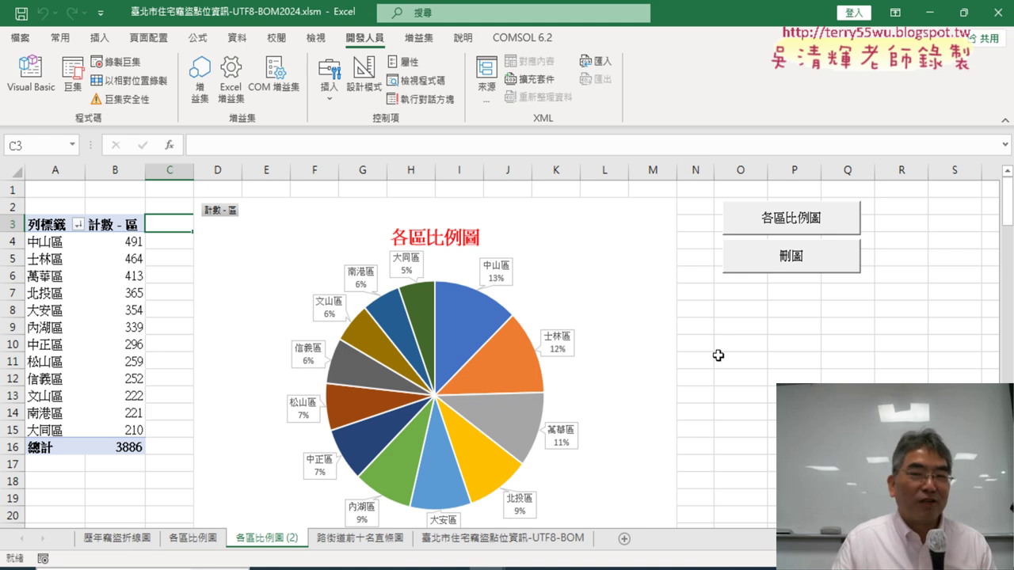
{"action": "left_click", "coordinate": [773, 397]}
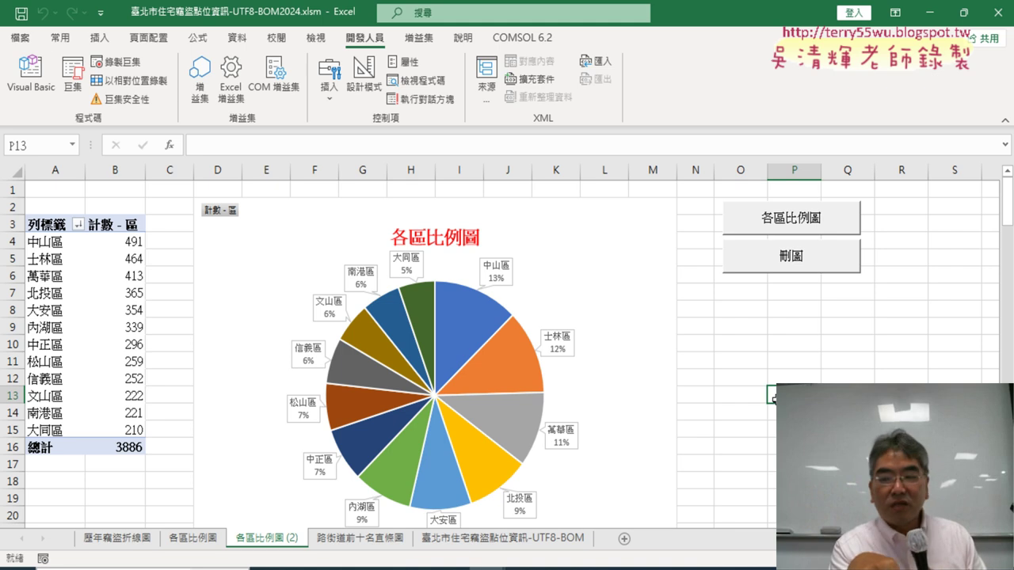
{"action": "key", "text": "super+alt+d"}
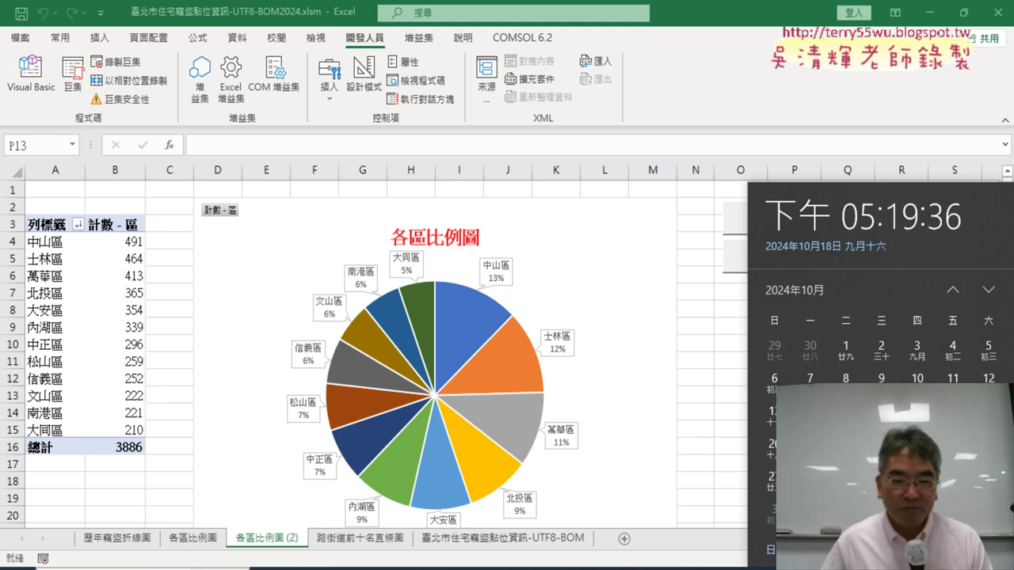
{"action": "left_click", "coordinate": [180, 306]}
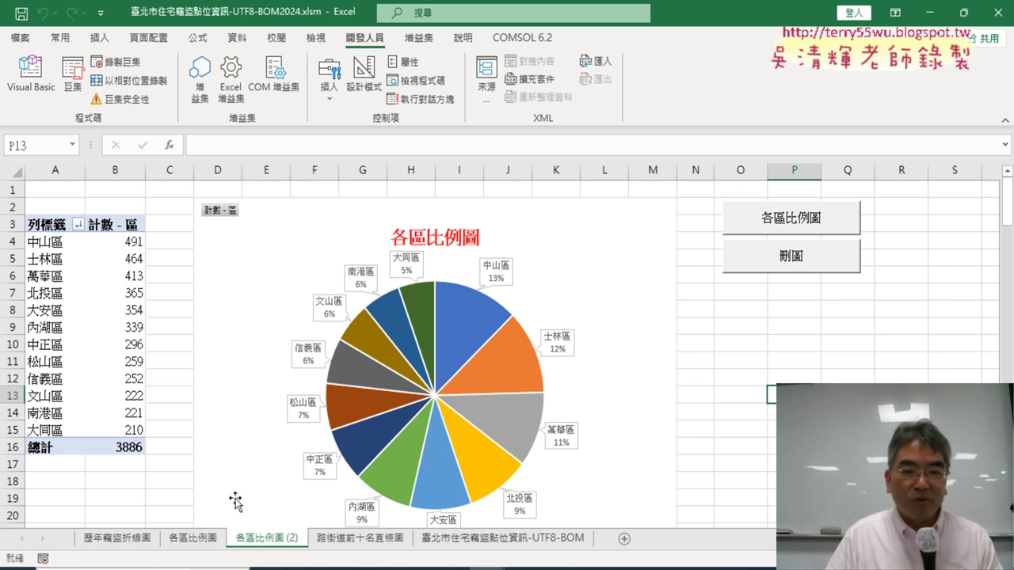
{"action": "left_click", "coordinate": [189, 539]}
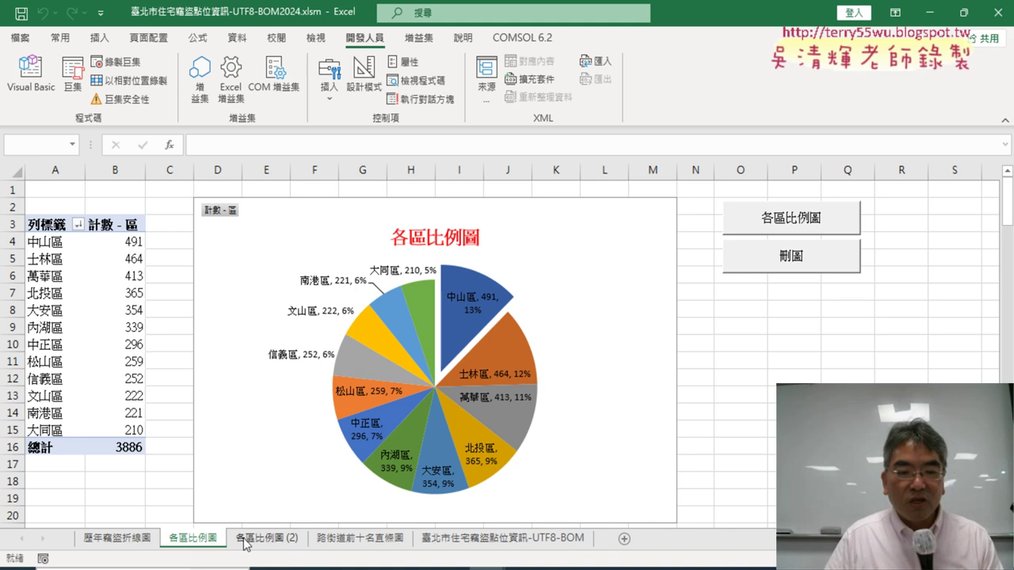
{"action": "left_click", "coordinate": [804, 257], "text": "ctrl"}
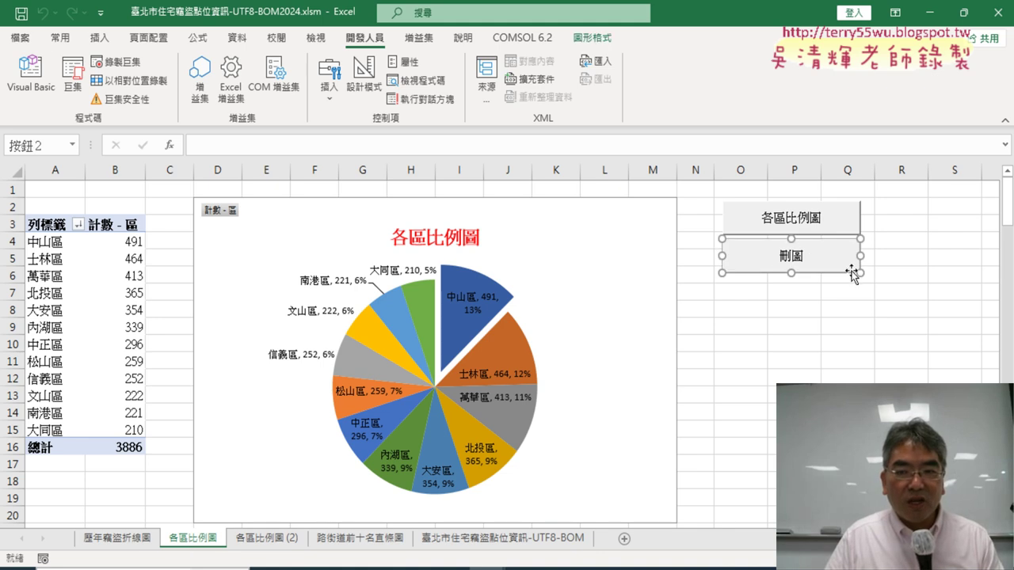
{"action": "left_click", "coordinate": [888, 293]}
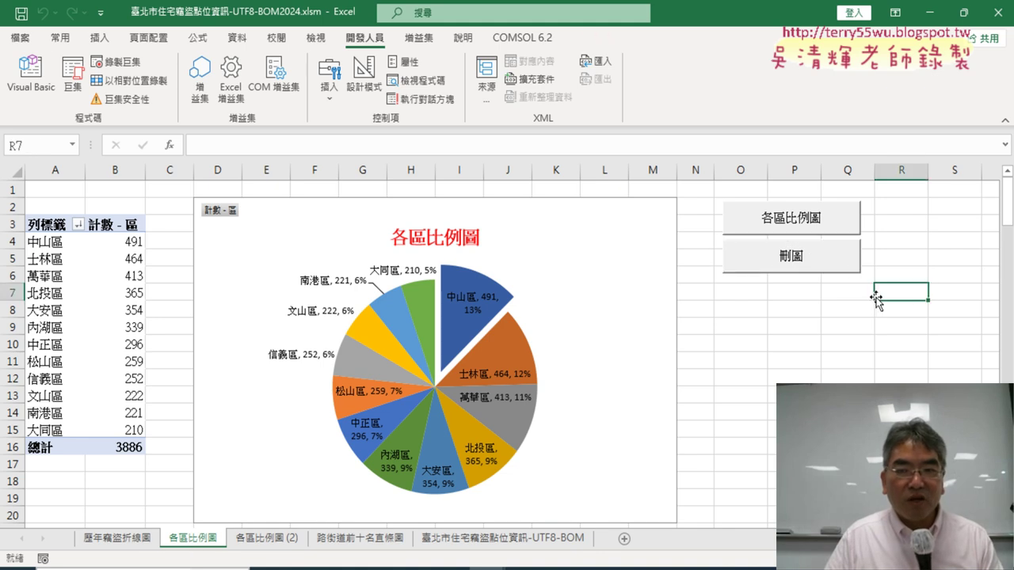
{"action": "left_click", "coordinate": [268, 539]}
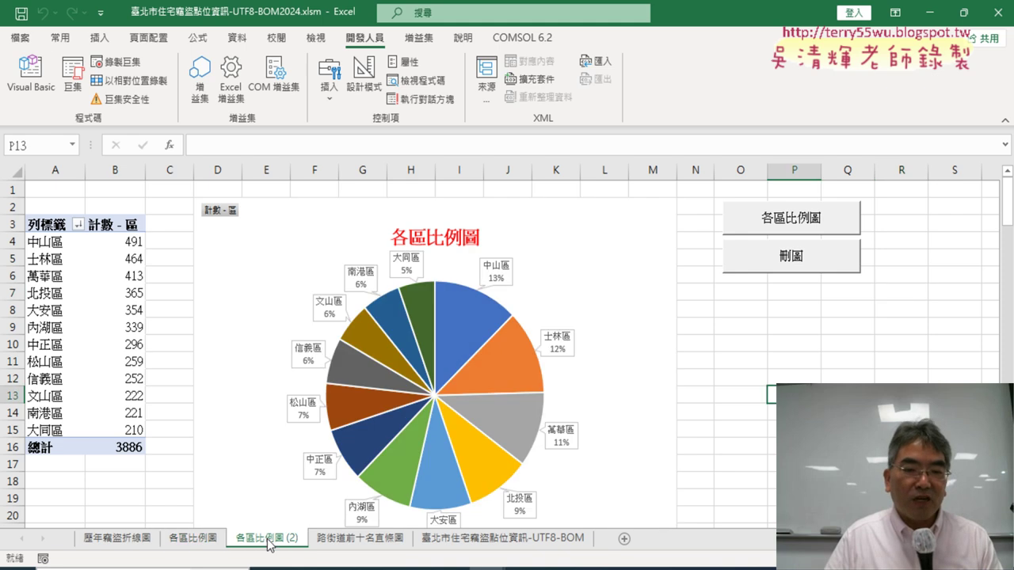